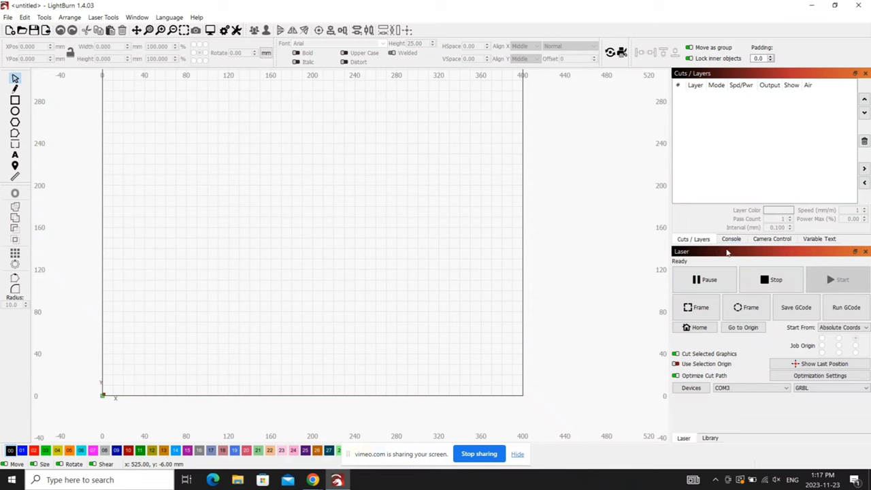
Step: Bring the ambulance product page forward and start saving its product image
drag(725, 252, 721, 282)
mouse_move(313, 480)
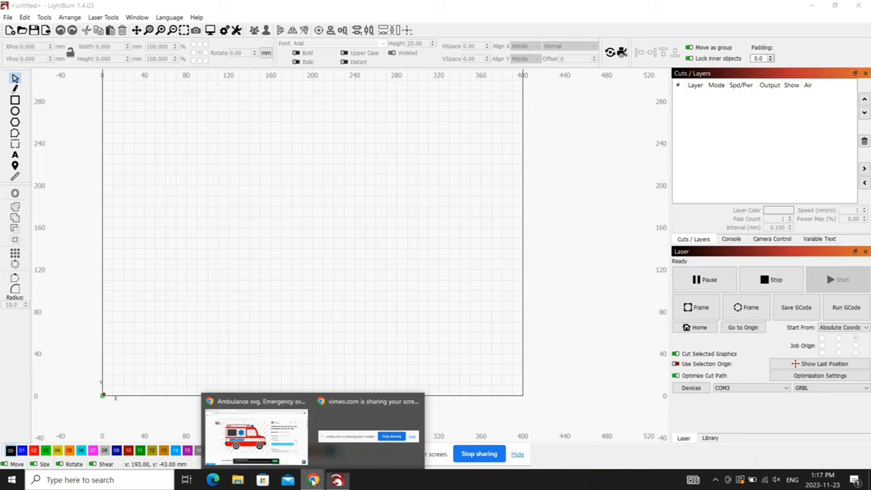
click(295, 464)
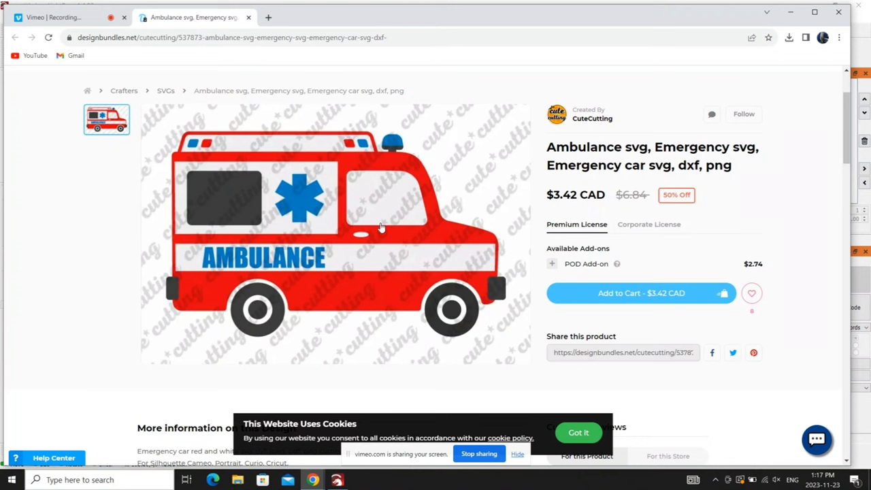
right_click(366, 272)
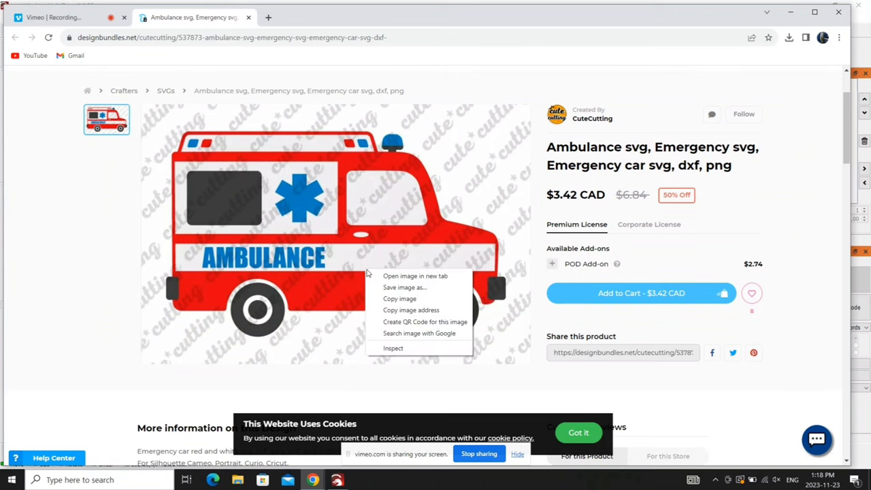
click(396, 289)
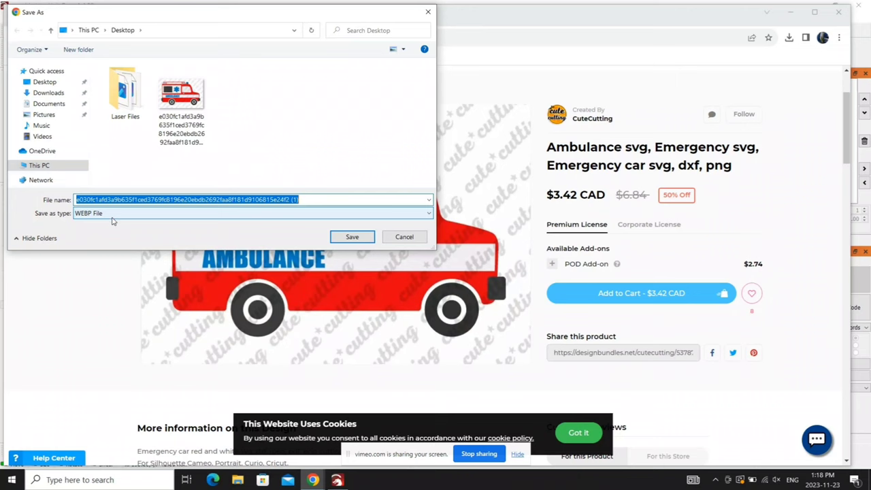
click(357, 235)
Step: Open the ambulance image at full size and save it to the Desktop as ambulance.jpg
click(346, 307)
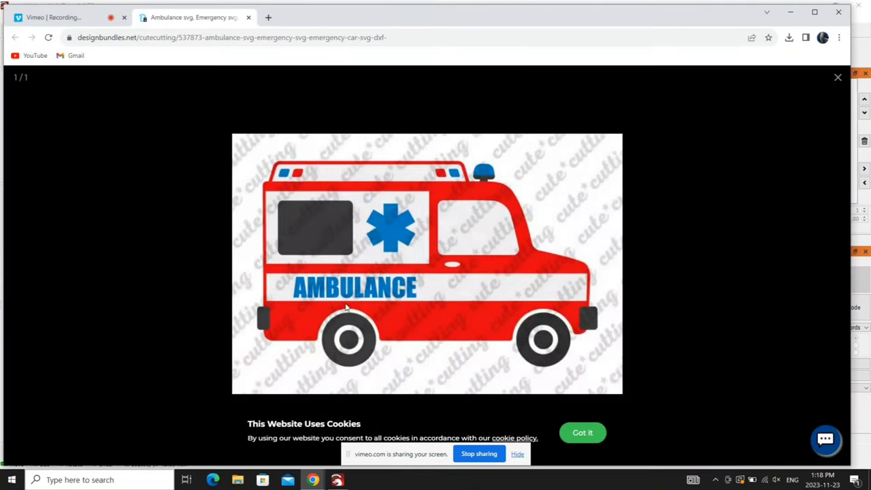
right_click(364, 254)
click(390, 268)
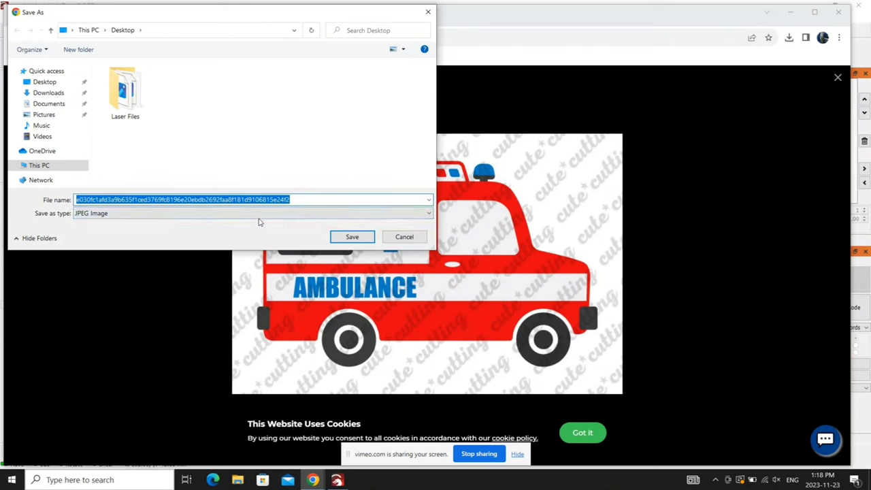
text(ambulance)
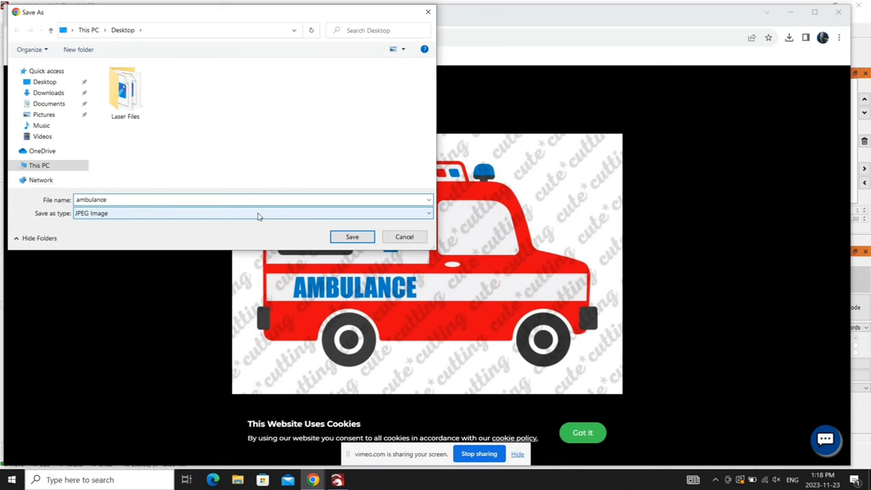
key(Return)
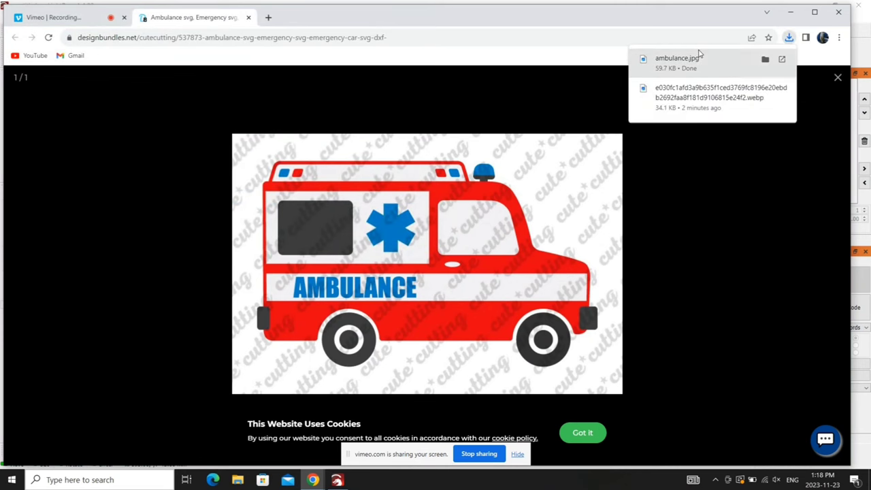
Step: Import ambulance.jpg from the Desktop and drag it to the right side of the work area
click(336, 479)
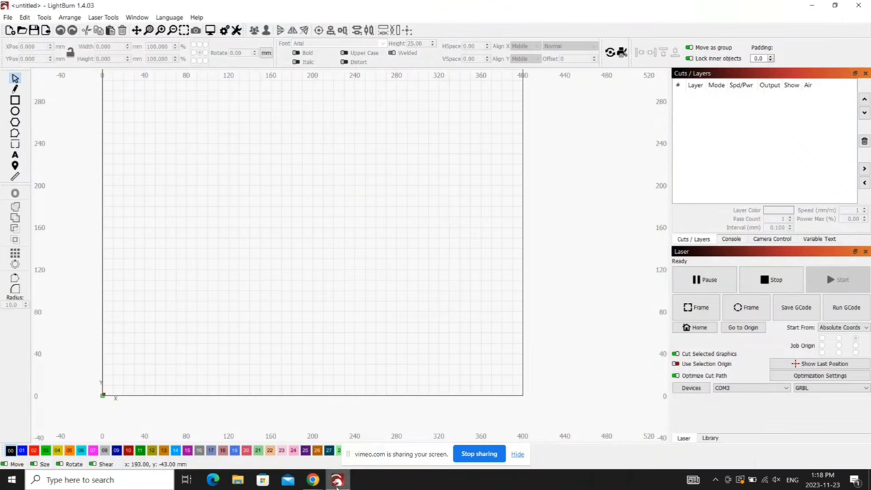
click(8, 17)
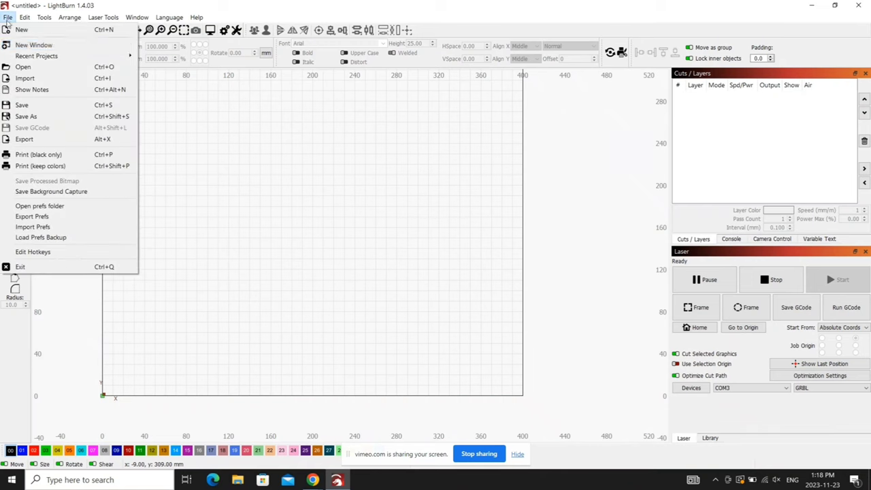
click(31, 76)
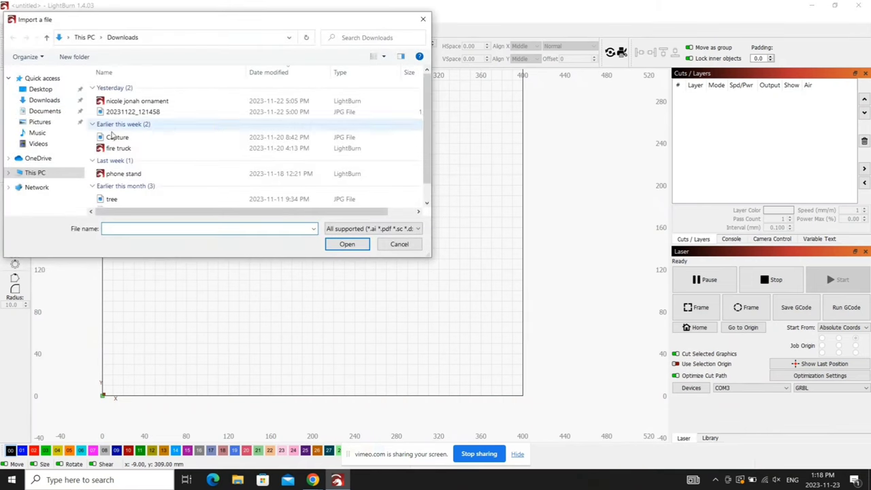
scroll(123, 157, down, 1)
click(43, 102)
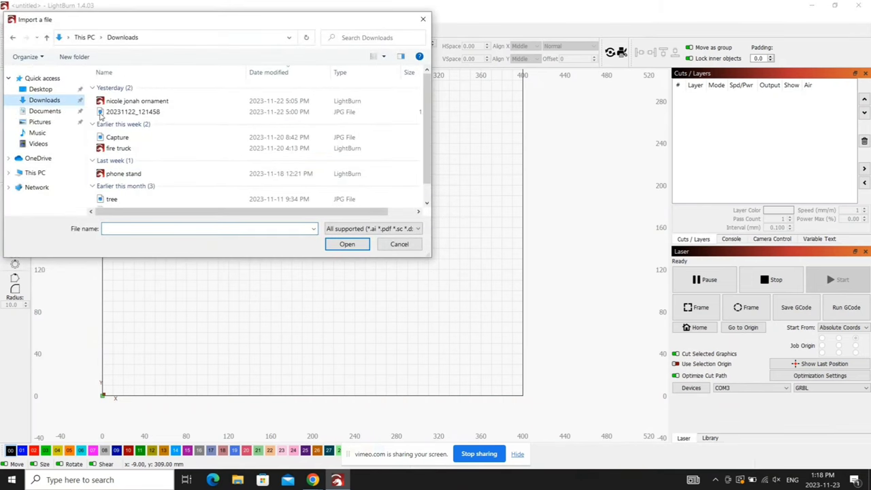
scroll(145, 116, down, 1)
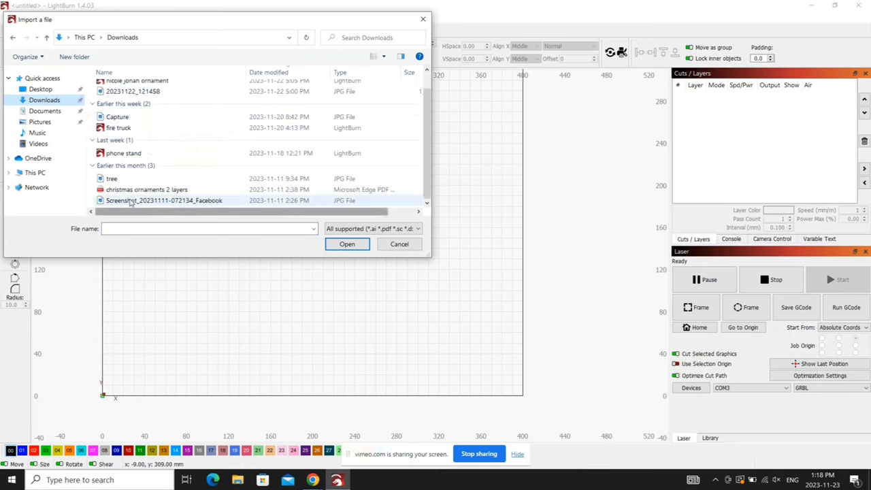
click(55, 89)
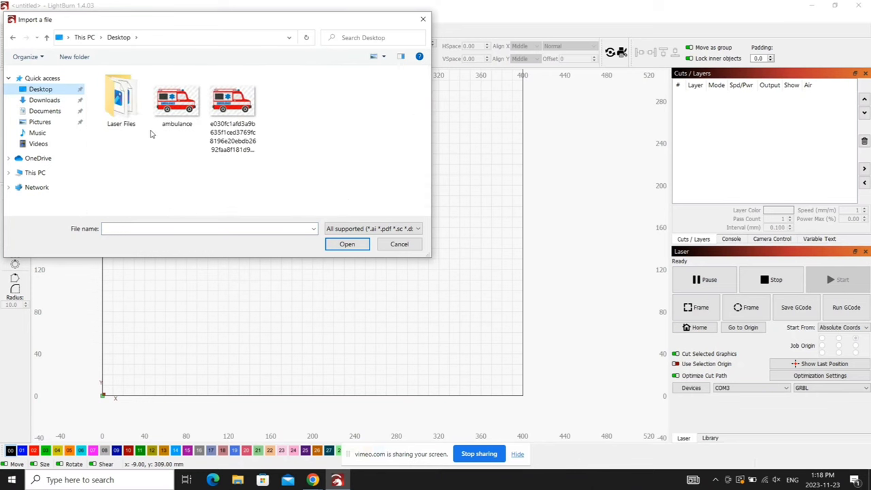
click(177, 102)
click(347, 244)
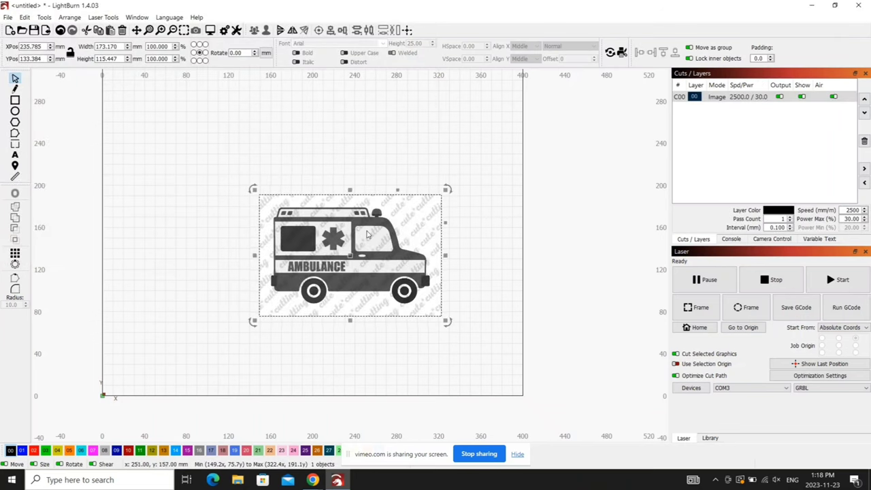
drag(364, 237, 503, 286)
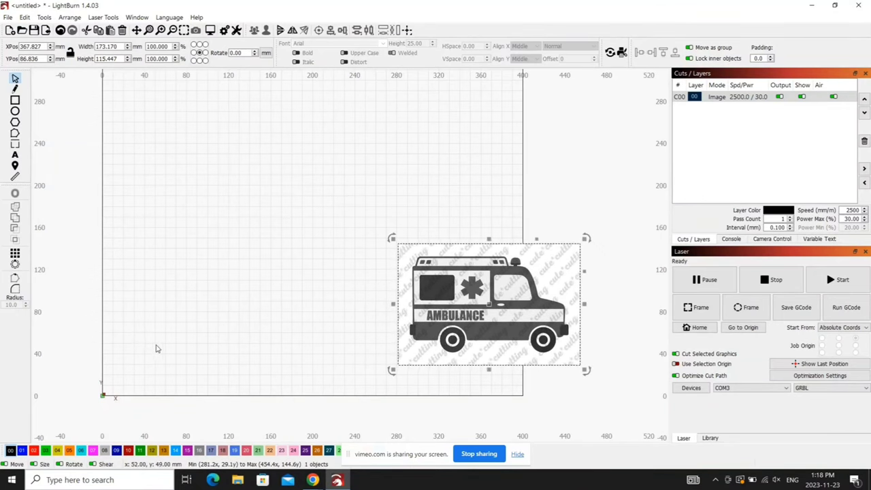
scroll(528, 333, up, 5)
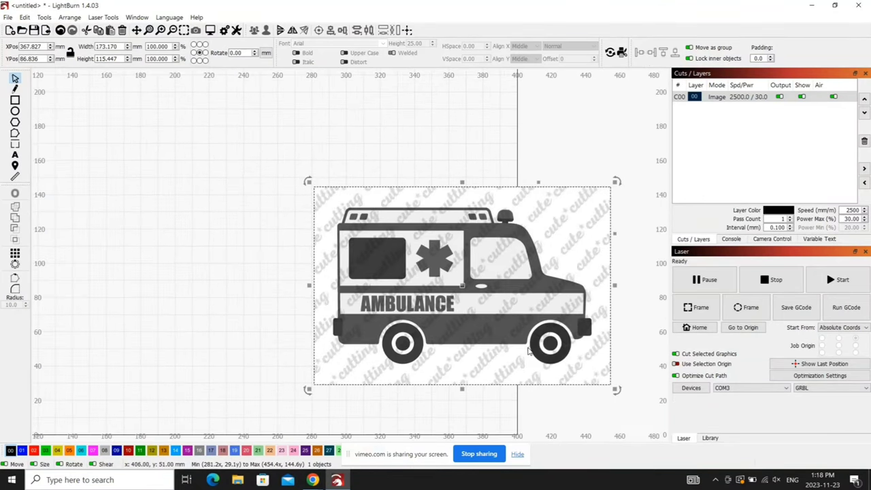
Step: Trace the ambulance image with Fade Image on and threshold 128, producing outlines on a Fill layer
right_click(501, 291)
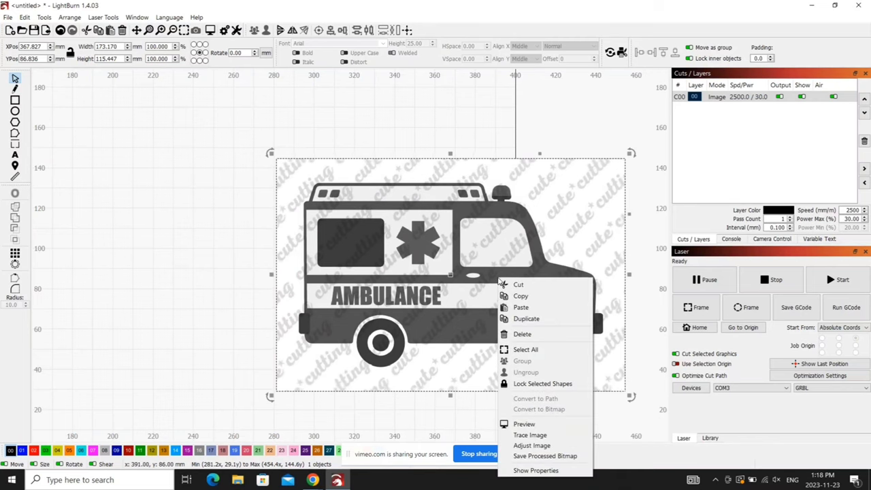
click(531, 435)
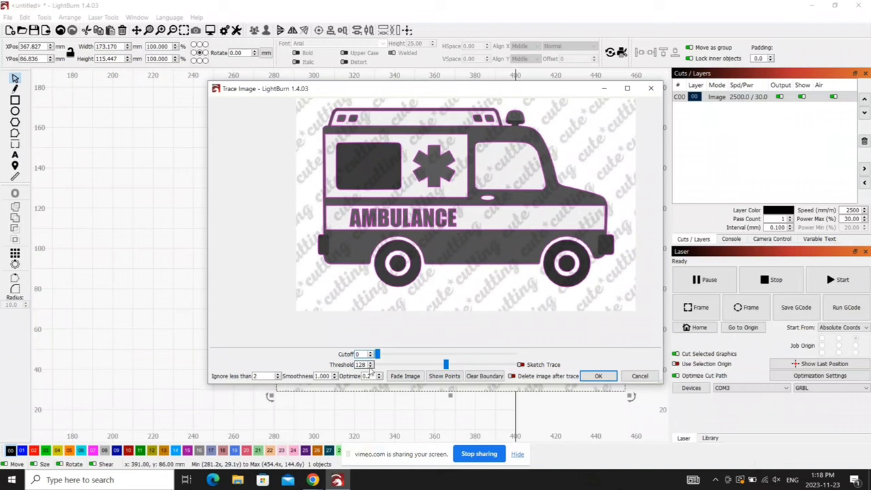
click(405, 376)
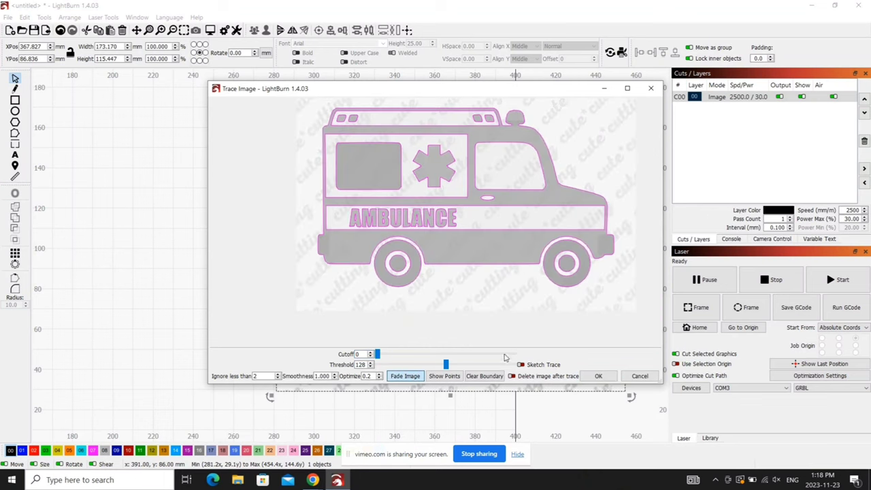
mouse_move(456, 369)
mouse_down()
mouse_move(491, 367)
mouse_move(402, 367)
mouse_move(446, 368)
mouse_up()
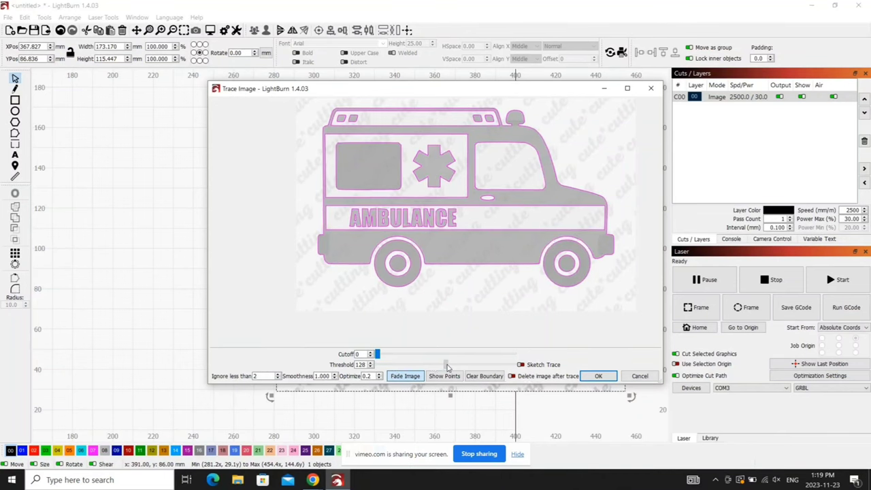
click(590, 377)
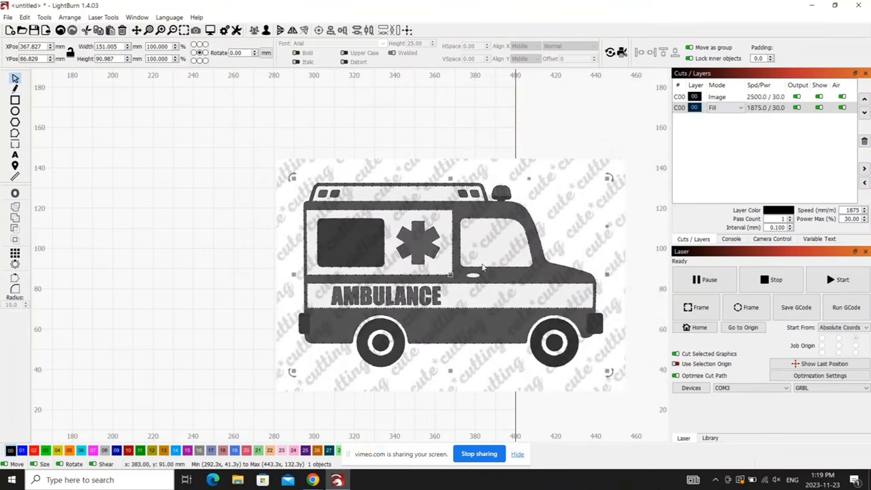
Step: Drag the original ambulance picture off the traced outlines and delete it
click(468, 291)
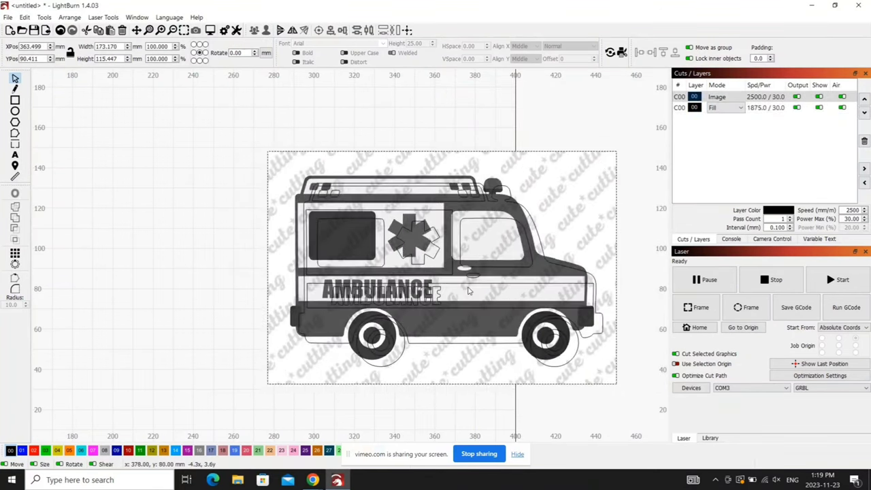
mouse_move(468, 291)
mouse_down()
mouse_move(250, 167)
mouse_move(186, 181)
mouse_up()
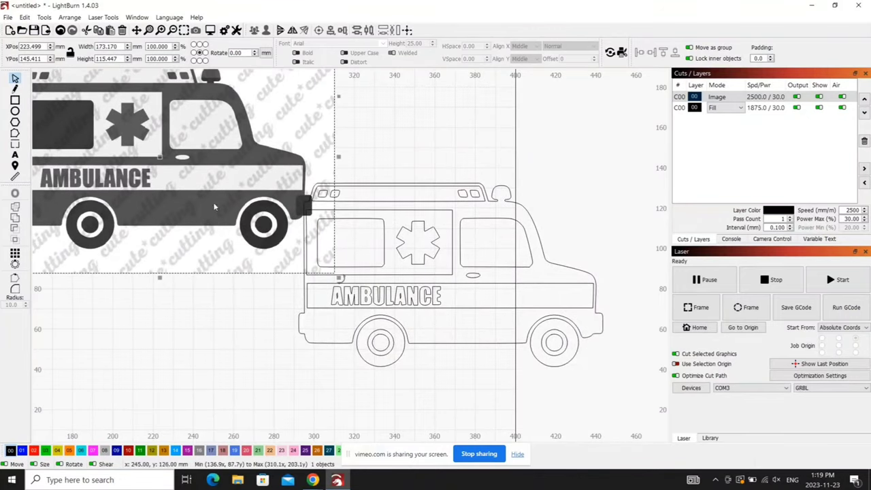
right_click(264, 172)
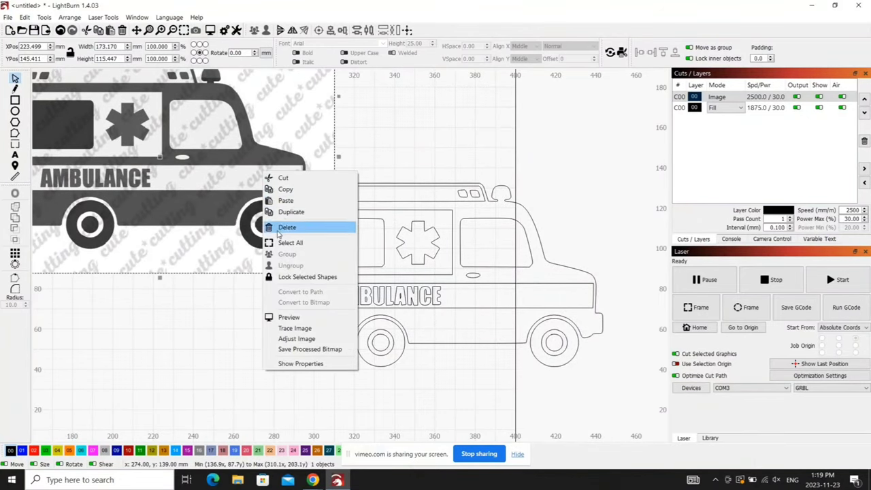
click(298, 230)
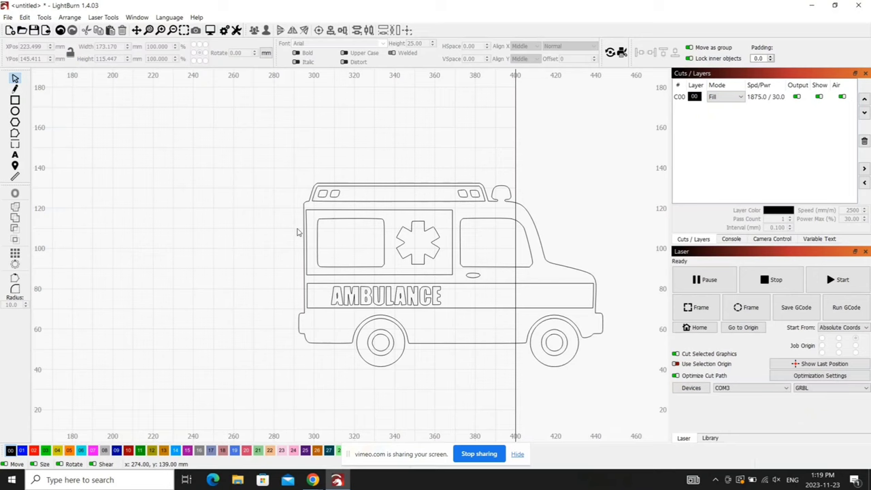
Step: Move the traced ambulance outlines to X 79, Y 51 mm and zoom to fit the design
drag(630, 165, 297, 383)
scroll(527, 279, down, 4)
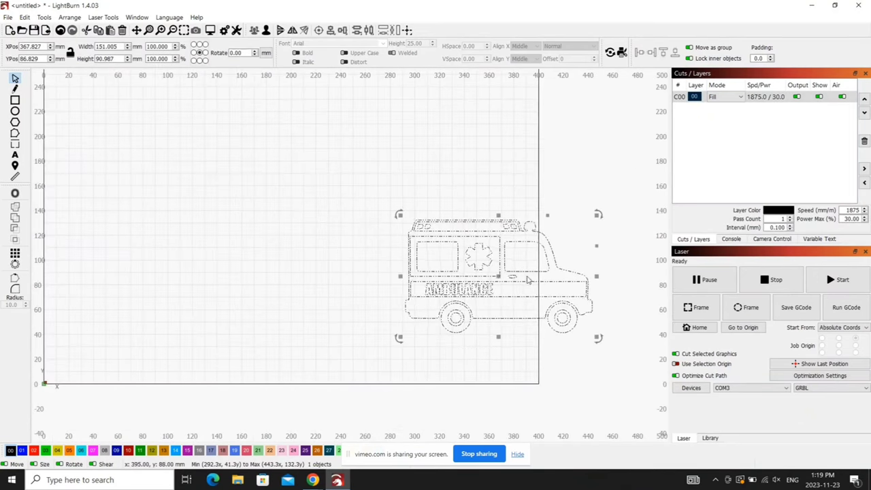
drag(527, 278, 143, 324)
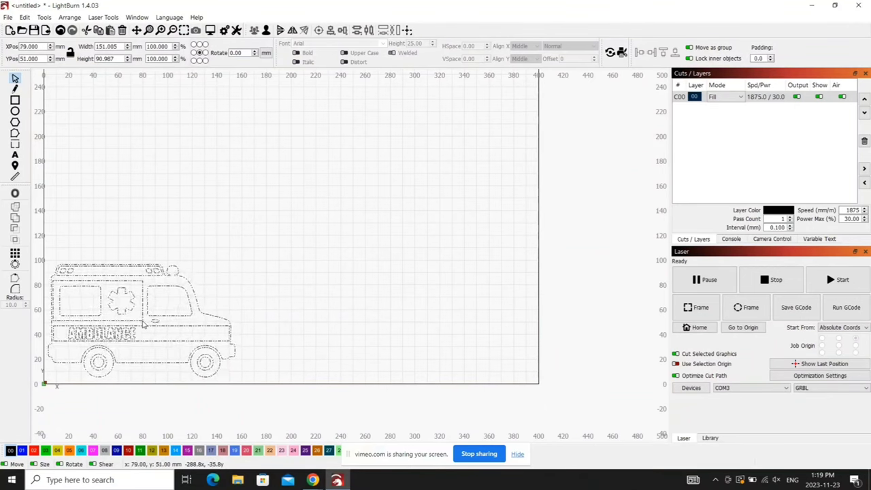
key(ctrl+shift+a)
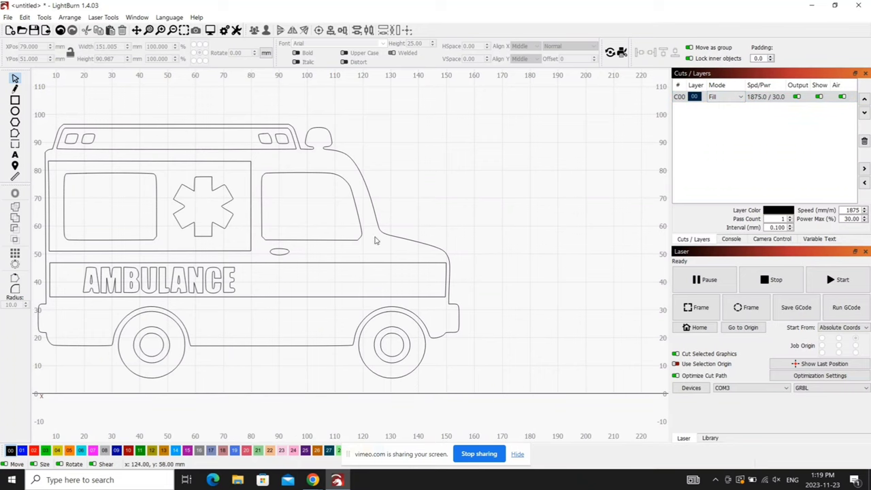
drag(506, 106, 96, 408)
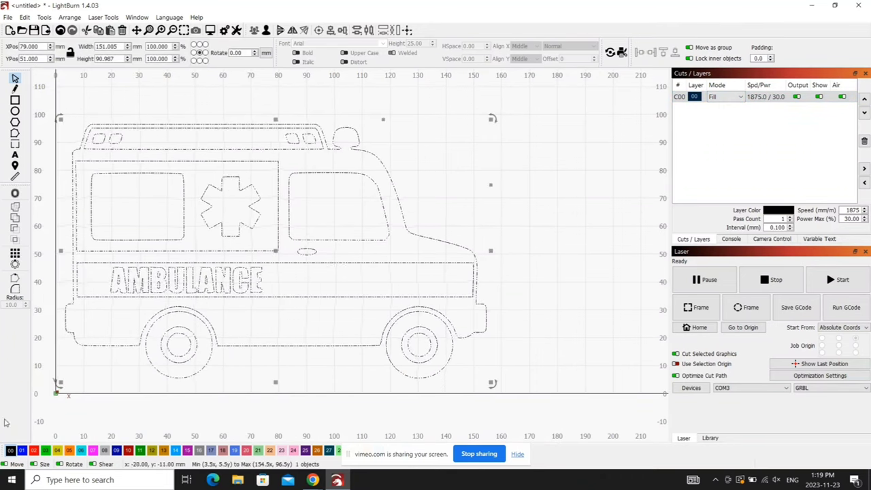
click(210, 30)
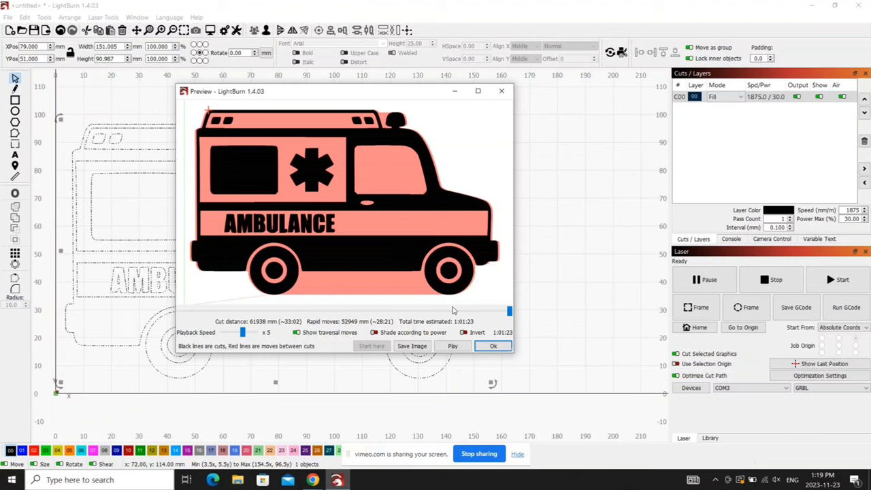
click(501, 90)
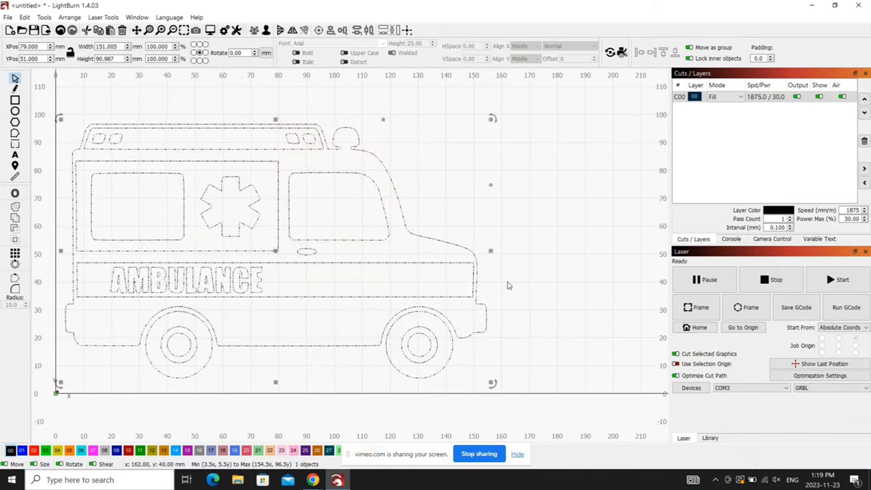
Step: Ungroup the traced ambulance into 31 shapes, then select only the outer body outline
click(385, 172)
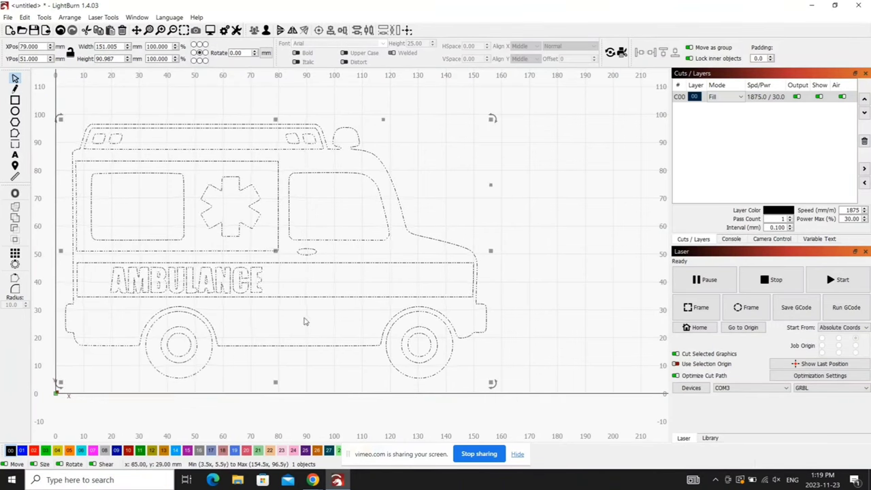
right_click(322, 199)
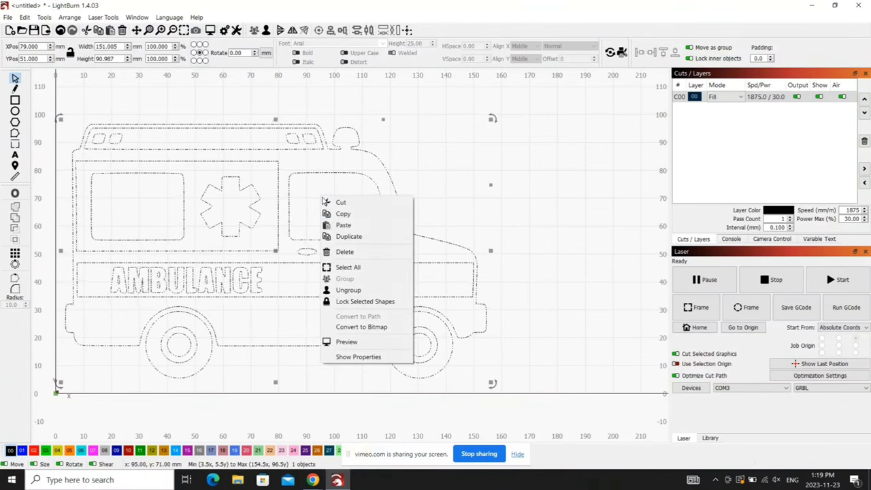
click(348, 290)
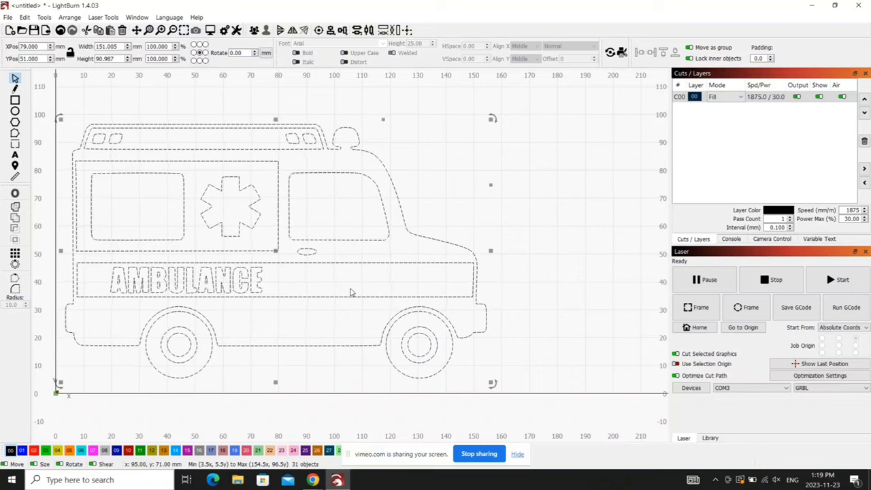
click(581, 249)
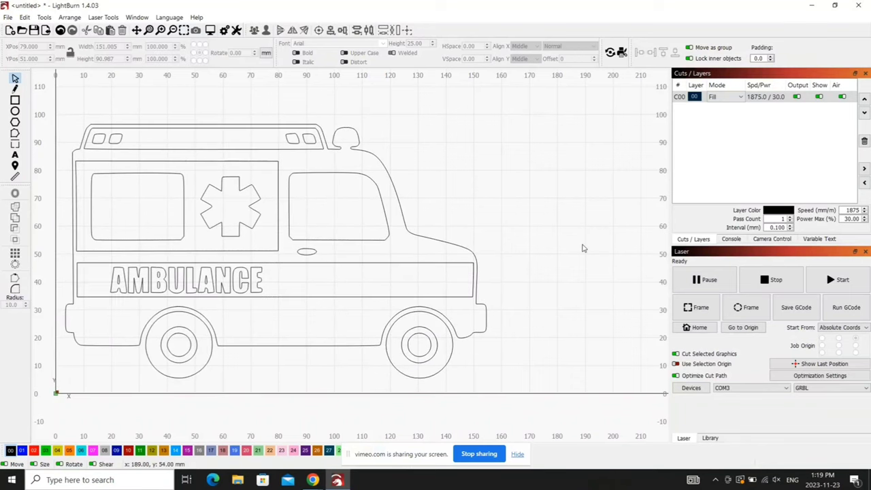
click(398, 199)
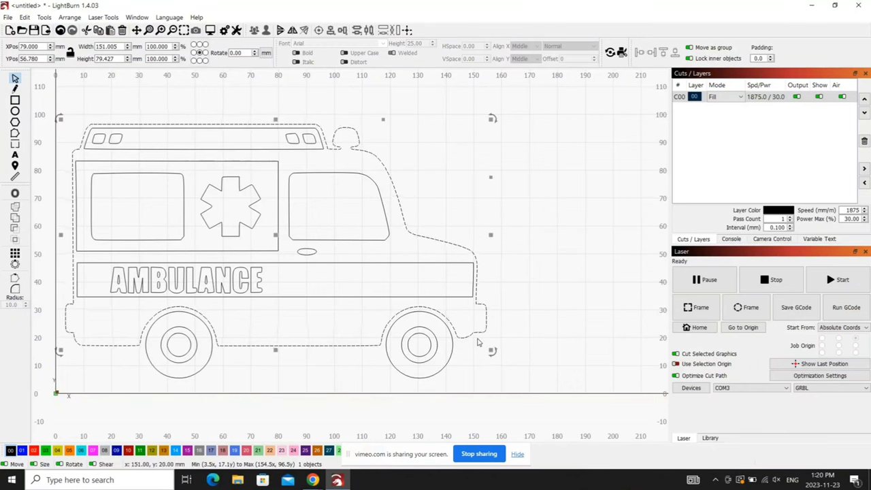
Step: Assign the outer body outline to the red Line layer C02 at 375 mm/m and 90% power
click(740, 100)
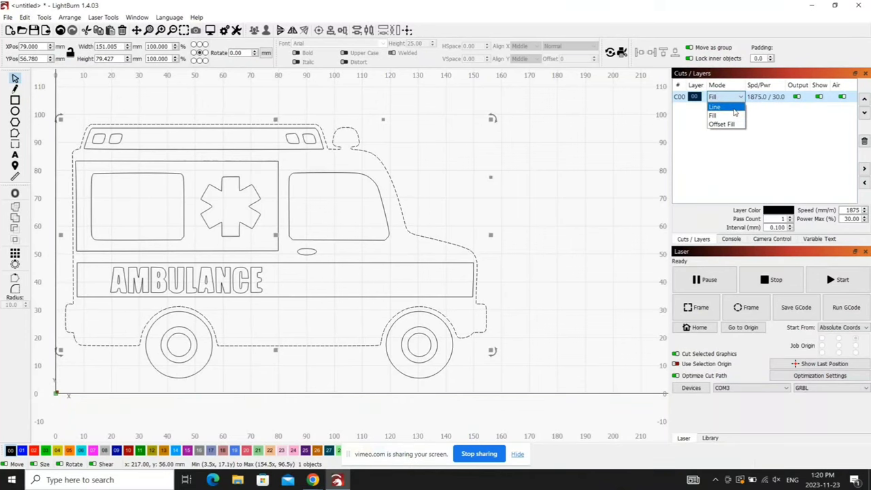
click(760, 139)
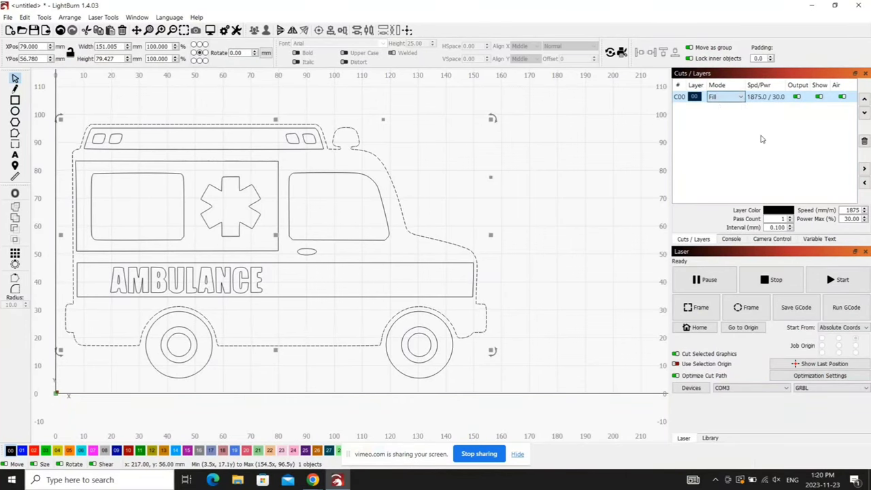
click(33, 450)
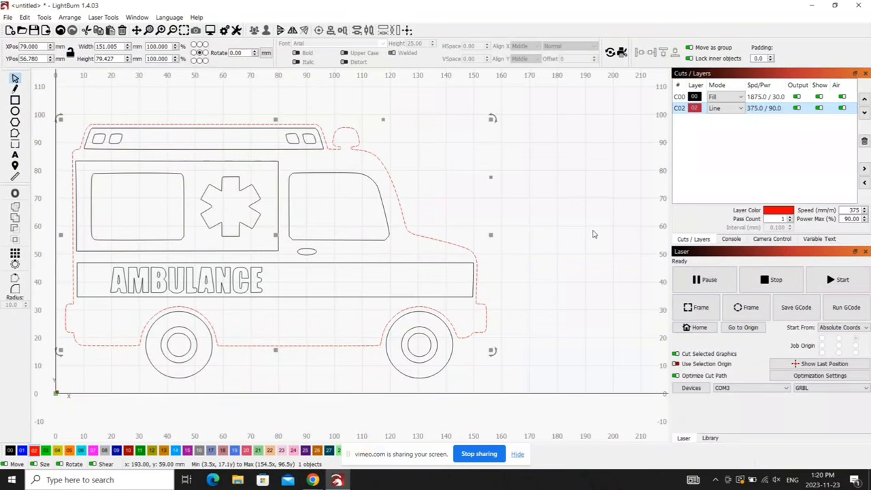
Step: Zoom in on the rear wheel and select its circles together with the red outline
click(544, 234)
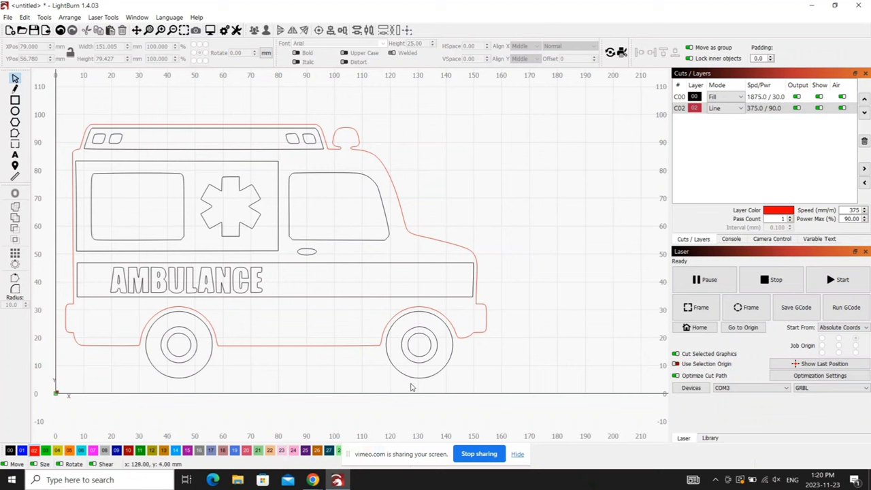
scroll(417, 398, up, 5)
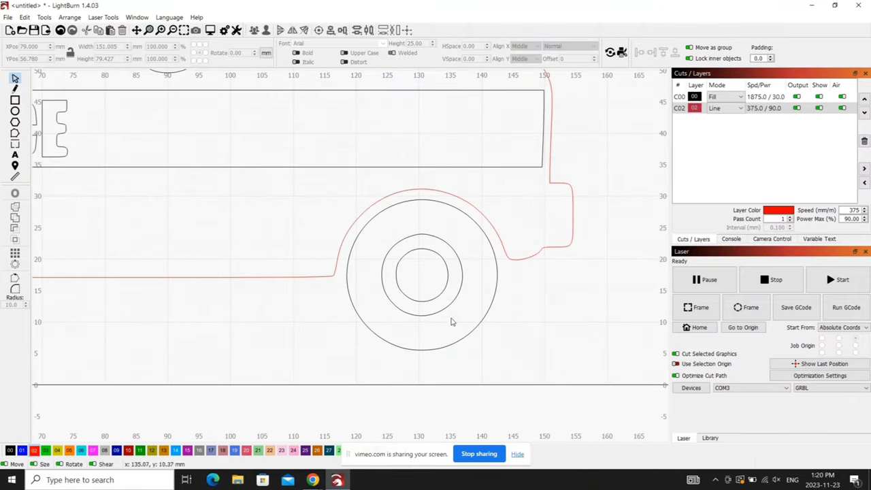
scroll(434, 283, up, 2)
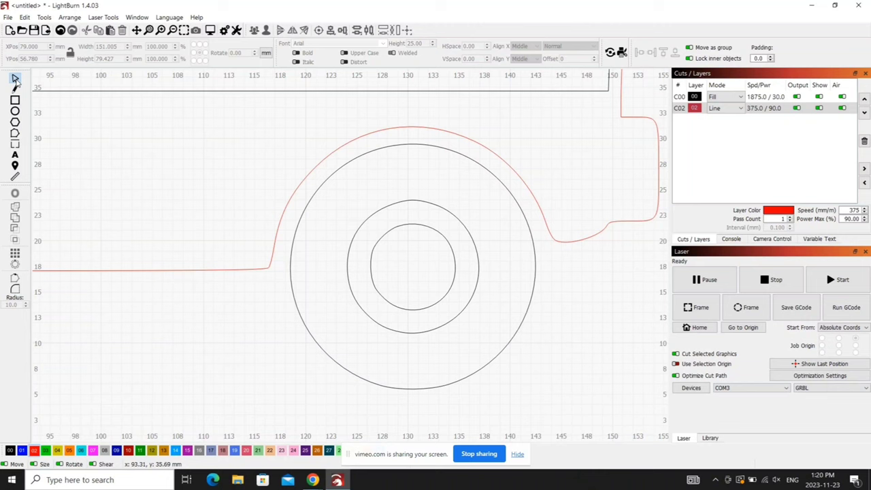
drag(598, 136, 203, 398)
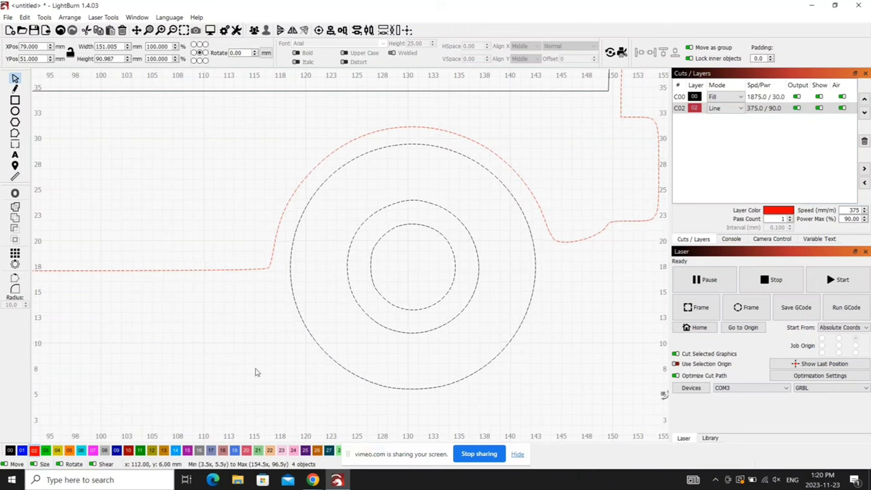
right_click(295, 236)
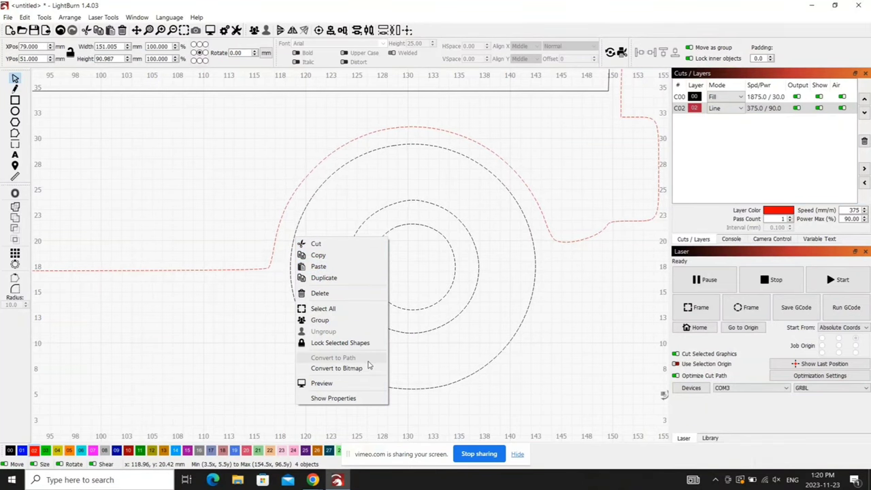
click(596, 349)
click(596, 349)
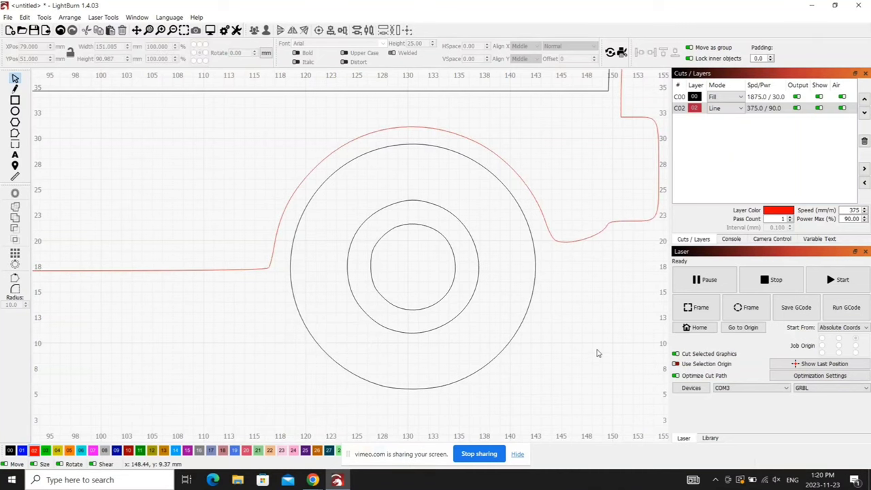
Step: With Edit Nodes, drag the red outline's top nodes down so the curve dips below the rear wheel
click(15, 134)
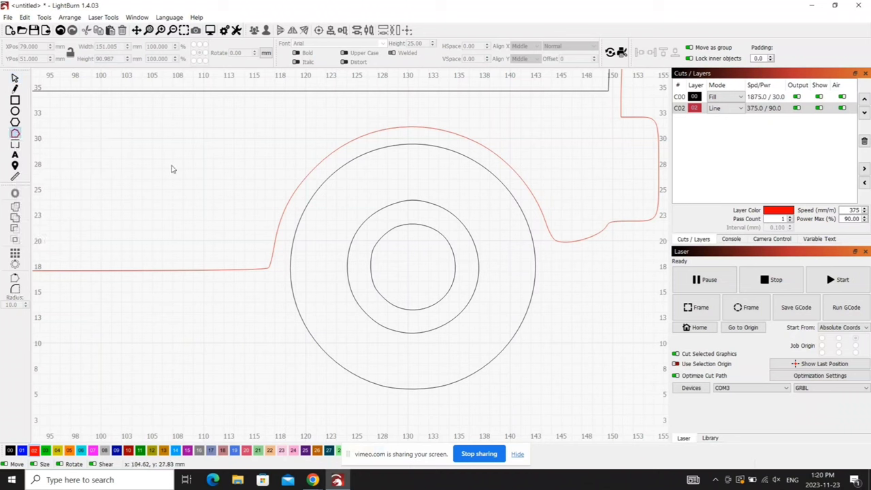
click(292, 192)
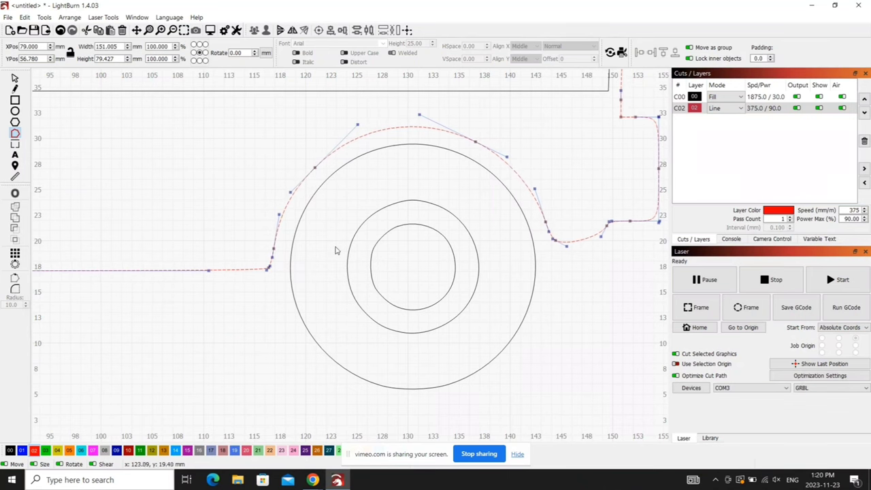
scroll(476, 343, up, 1)
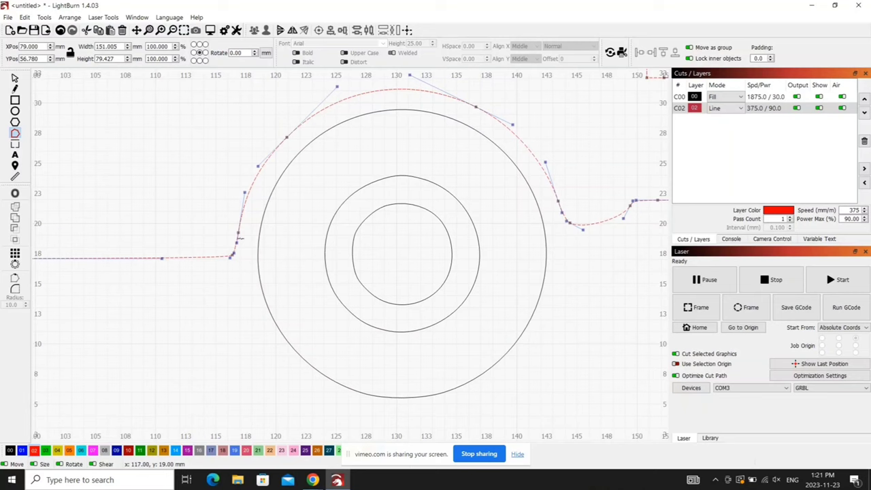
scroll(513, 280, down, 1)
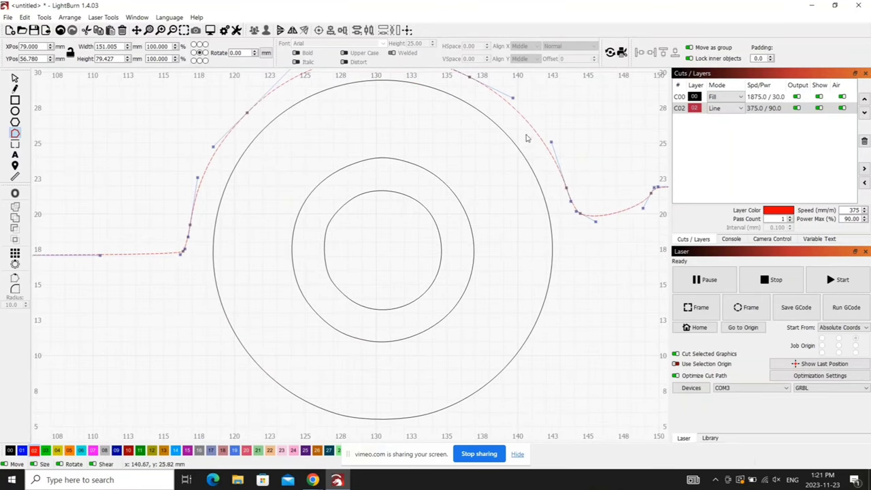
scroll(487, 156, down, 1)
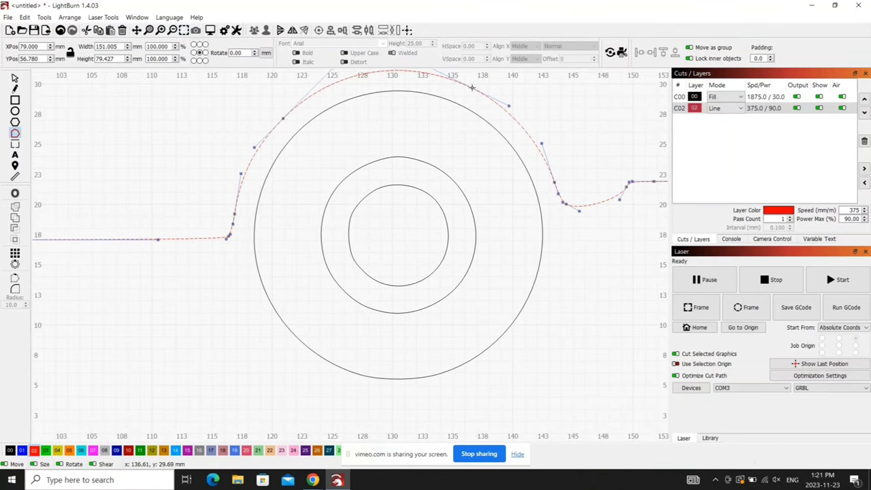
drag(472, 87, 471, 358)
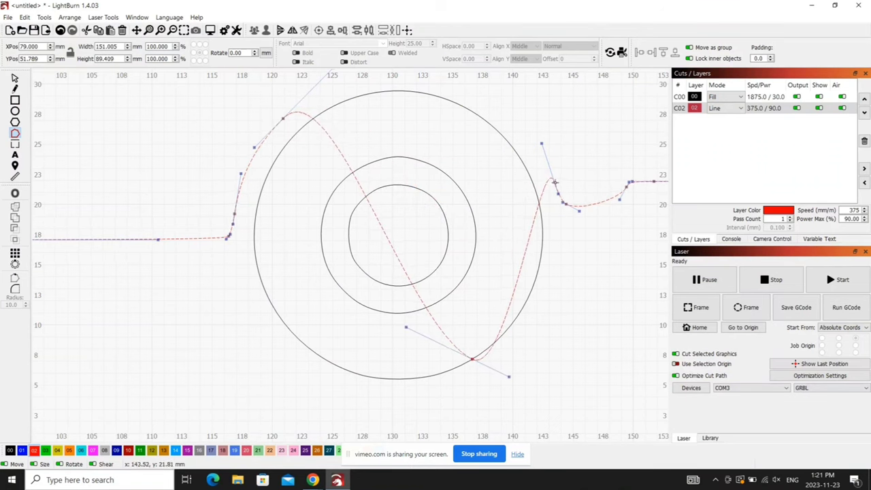
drag(553, 182, 556, 204)
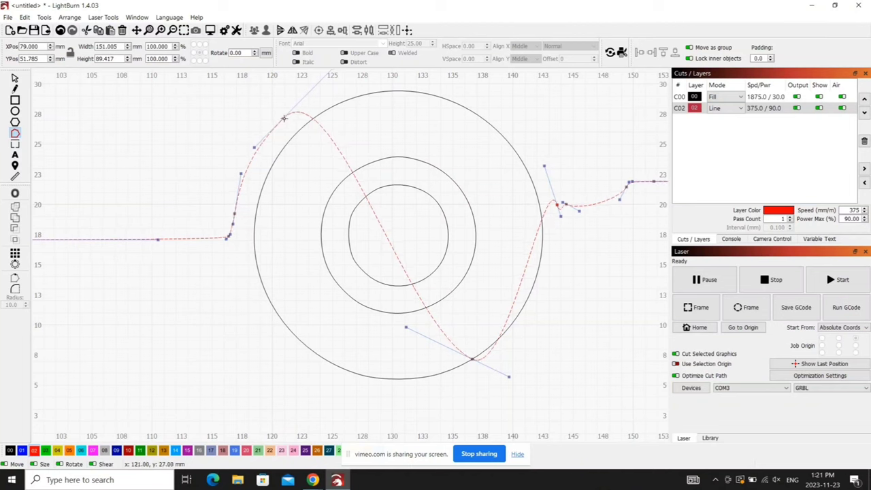
drag(283, 118, 290, 330)
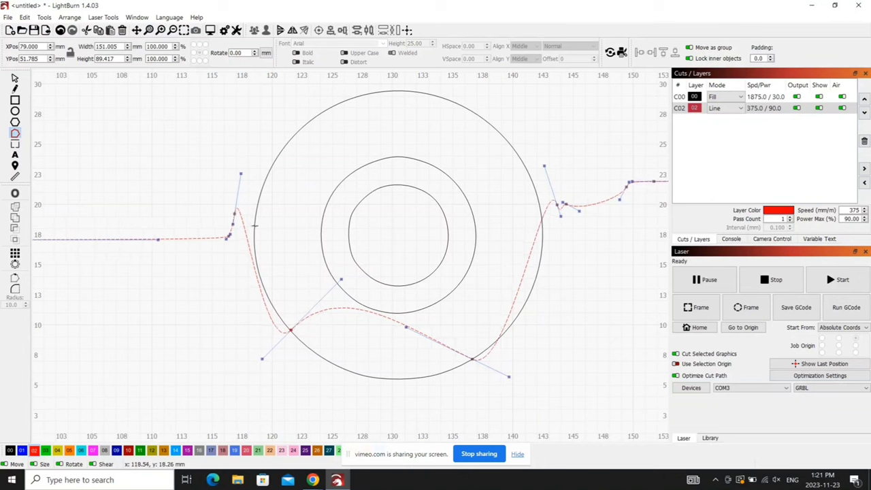
drag(235, 213, 237, 234)
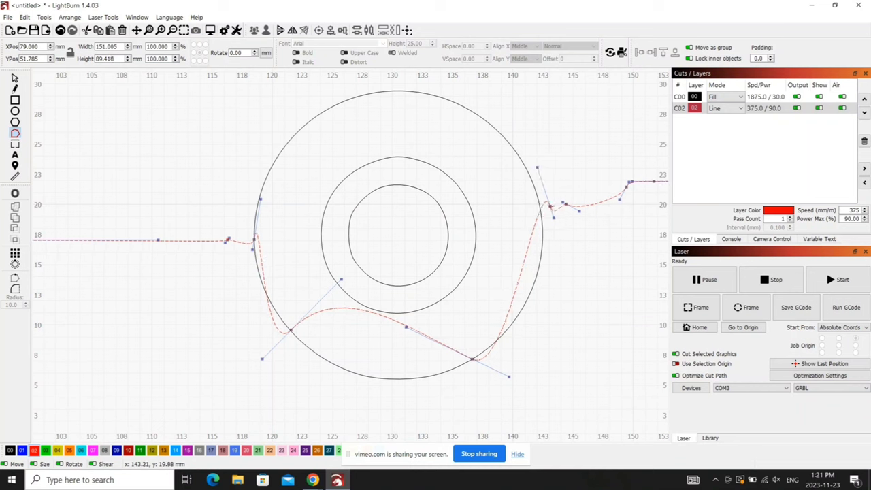
Step: Adjust the red curve's nodes and handles so it hugs the bottom of the rear wheel
drag(547, 204, 539, 206)
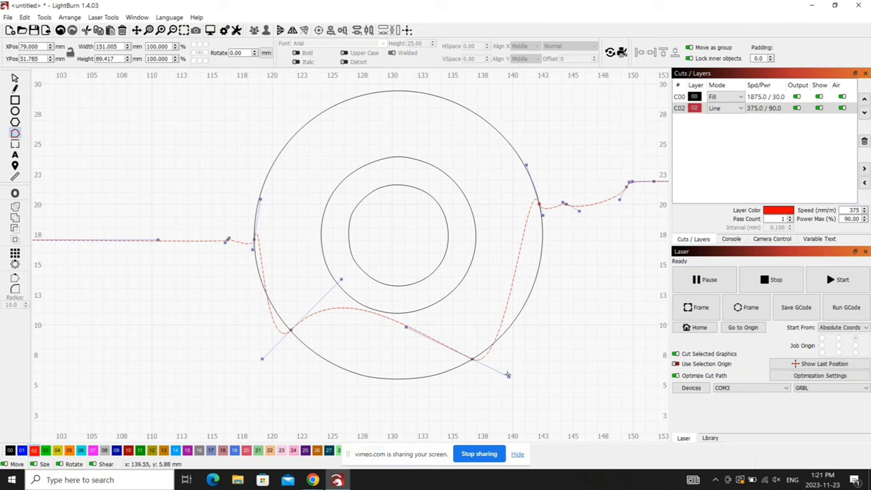
drag(510, 377, 533, 347)
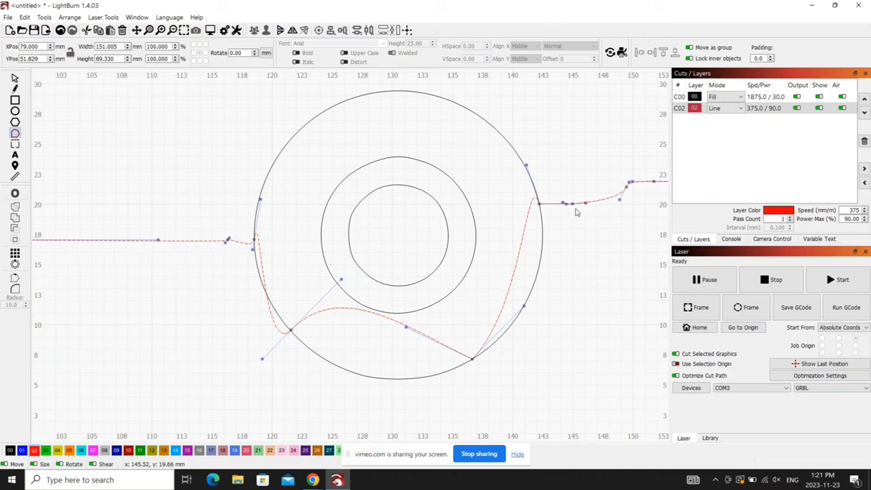
drag(527, 167, 511, 194)
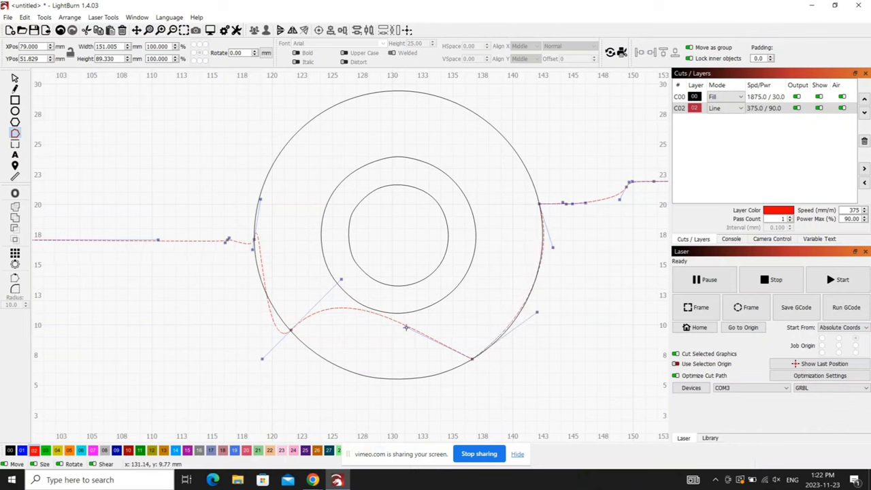
drag(403, 368, 403, 417)
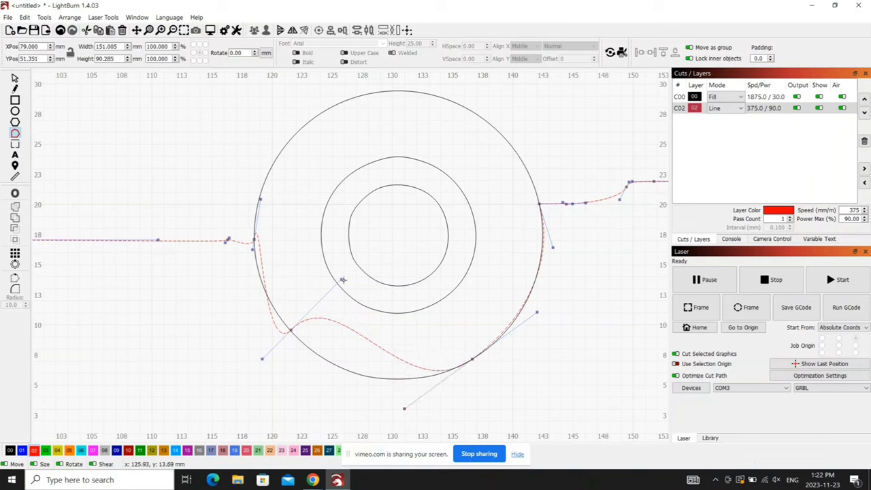
drag(343, 280, 324, 373)
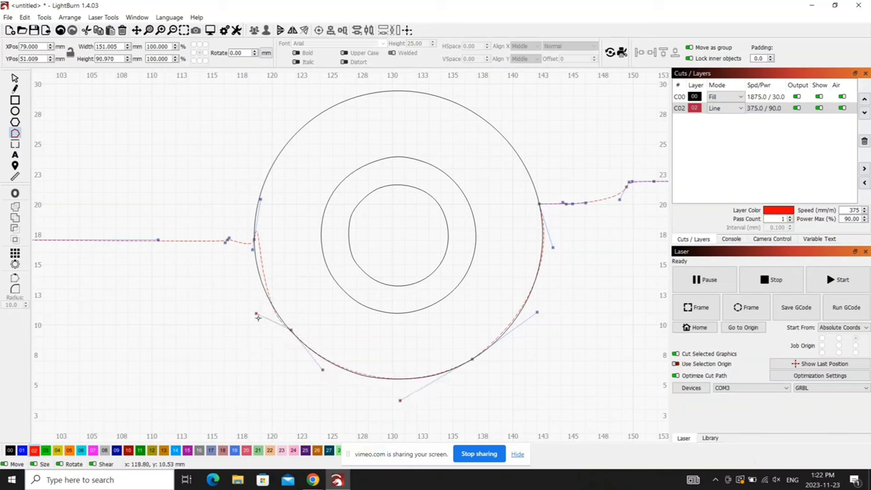
Step: Flatten the kink left of the rear wheel so the outline runs straight into the rim
drag(263, 200, 291, 236)
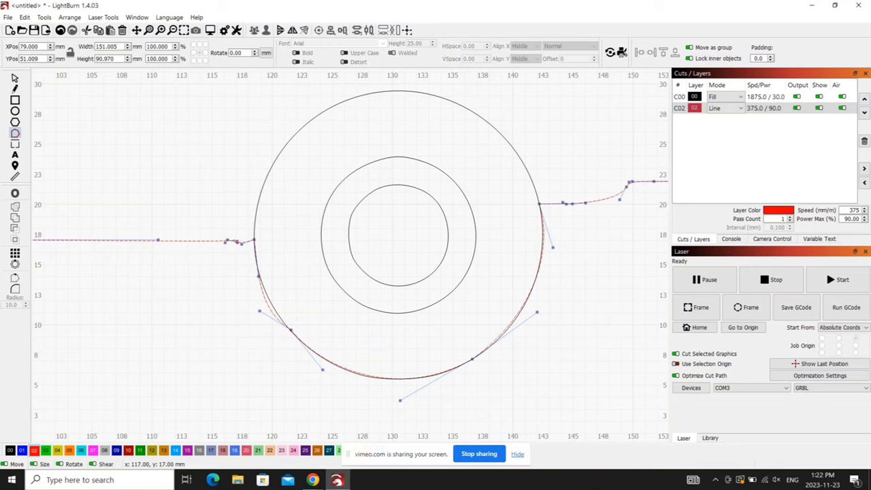
scroll(232, 245, up, 6)
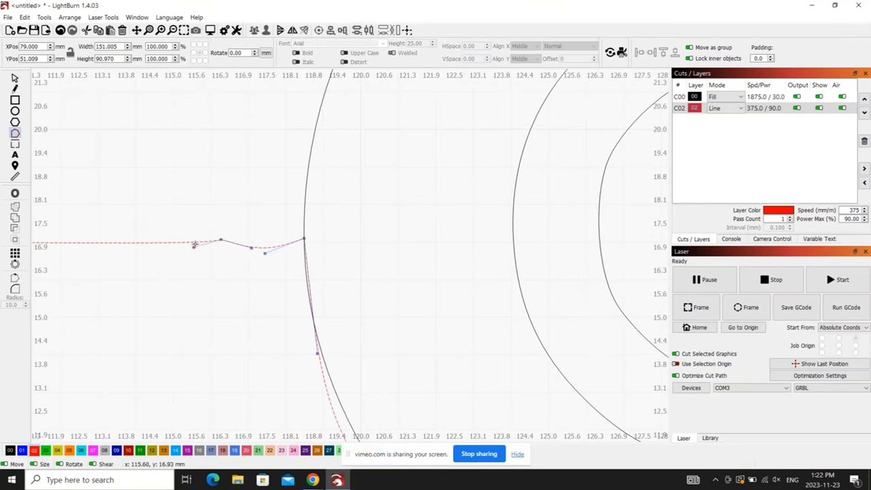
drag(195, 244, 187, 238)
drag(251, 248, 263, 243)
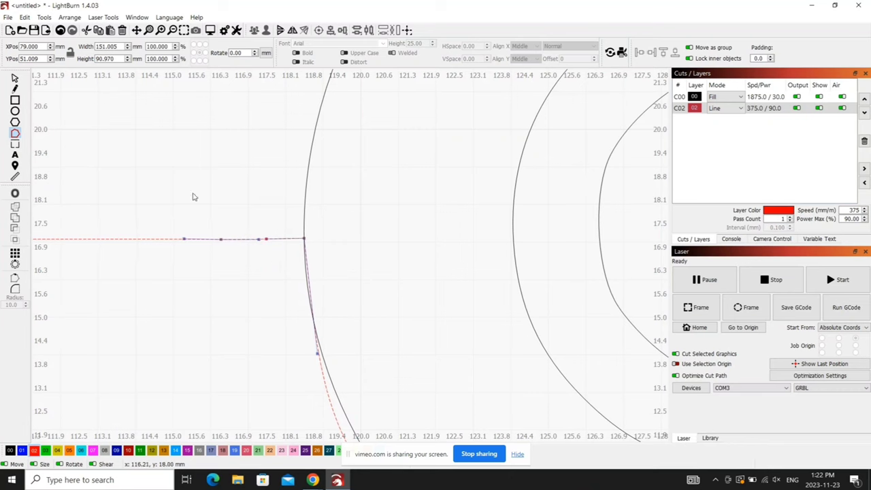
scroll(146, 184, down, 5)
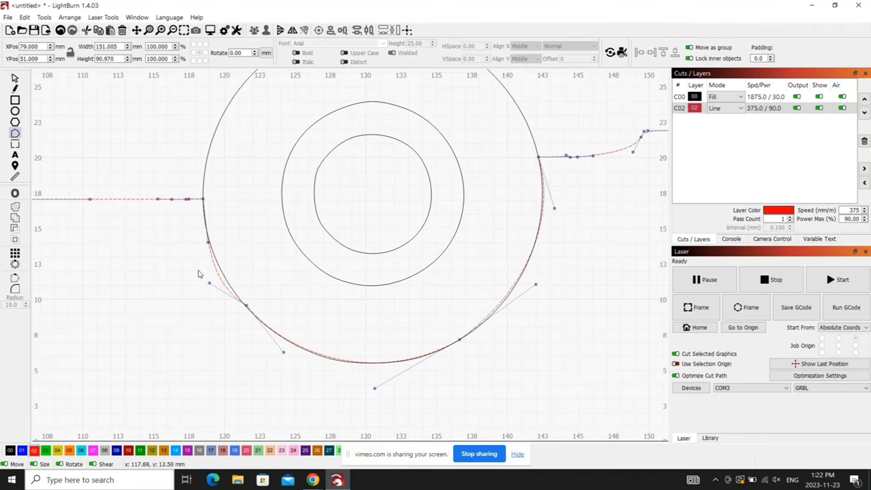
drag(209, 282, 218, 275)
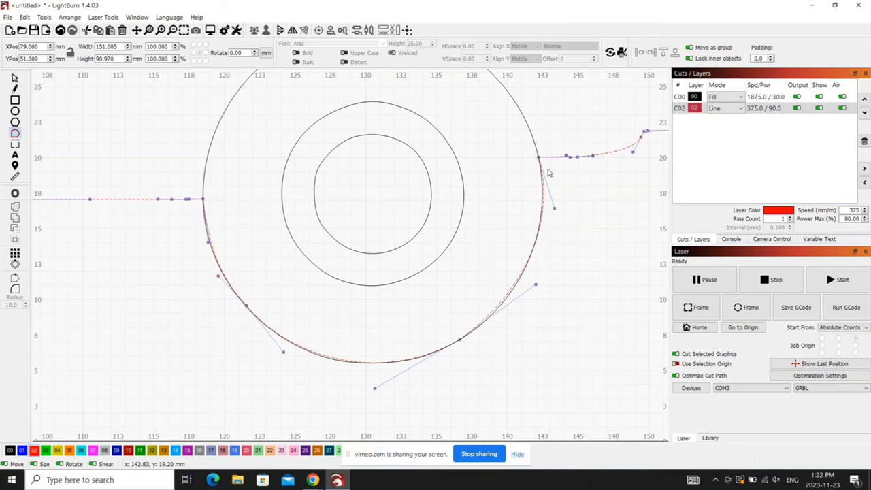
Step: Exit node editing and zoom over to the front wheel near 40 mm
scroll(188, 131, down, 2)
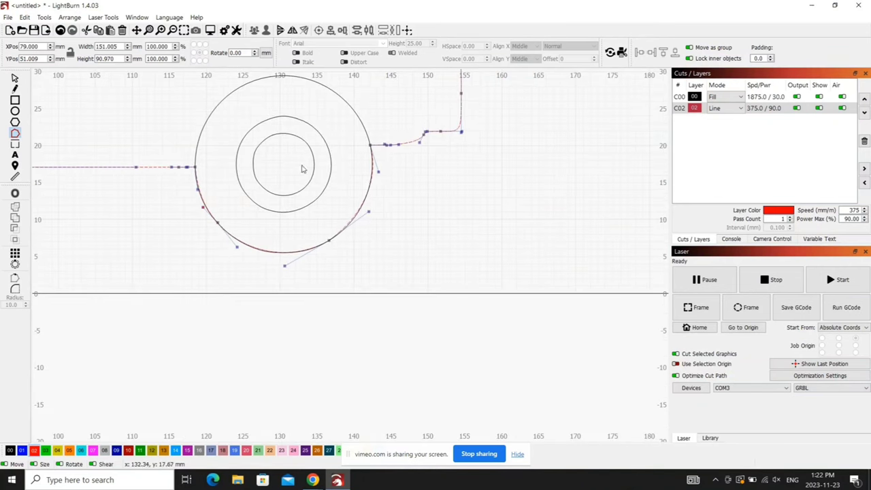
scroll(276, 98, up, 2)
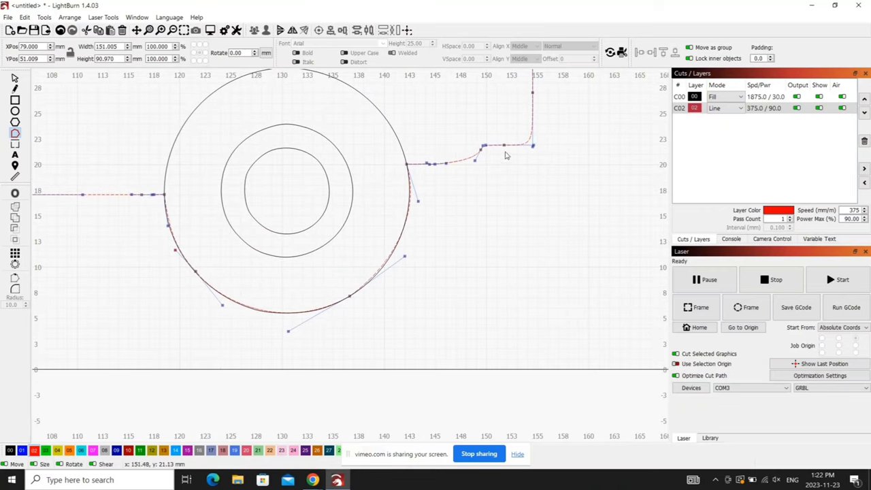
key(Escape)
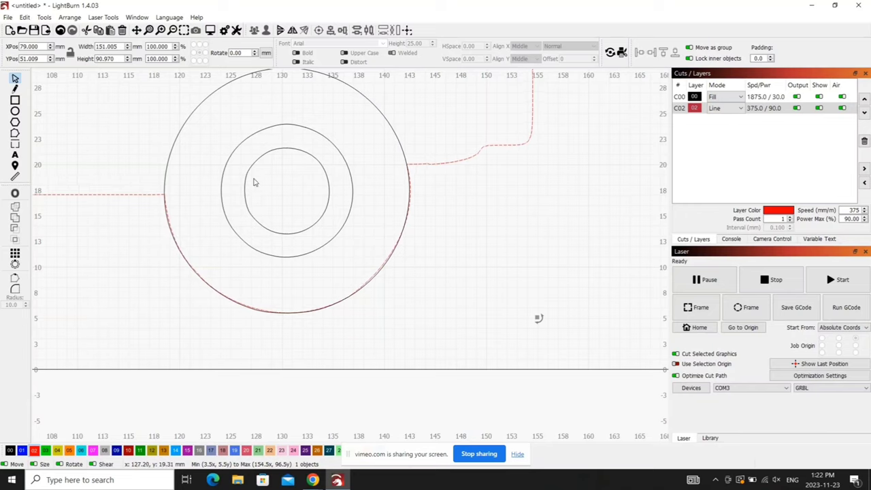
scroll(253, 183, down, 3)
scroll(123, 231, up, 8)
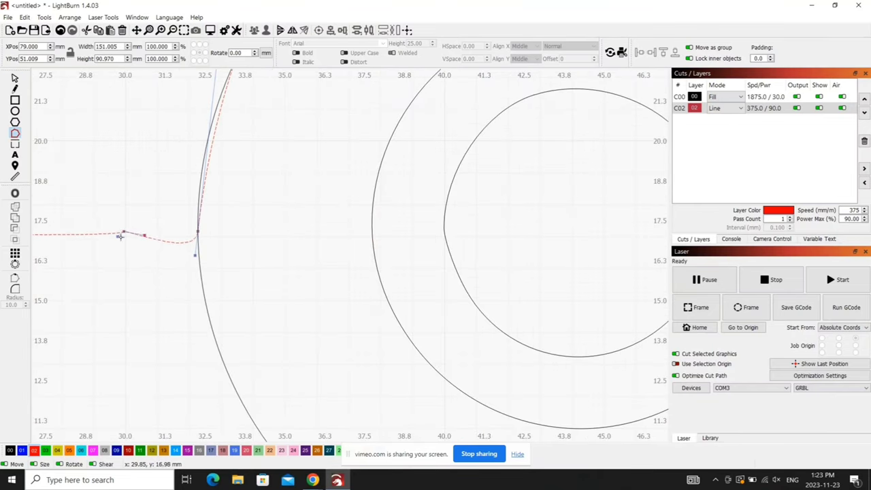
scroll(119, 236, down, 5)
Step: Reshape the red outline curve and add nodes so it hugs the left wheel
drag(193, 383, 297, 356)
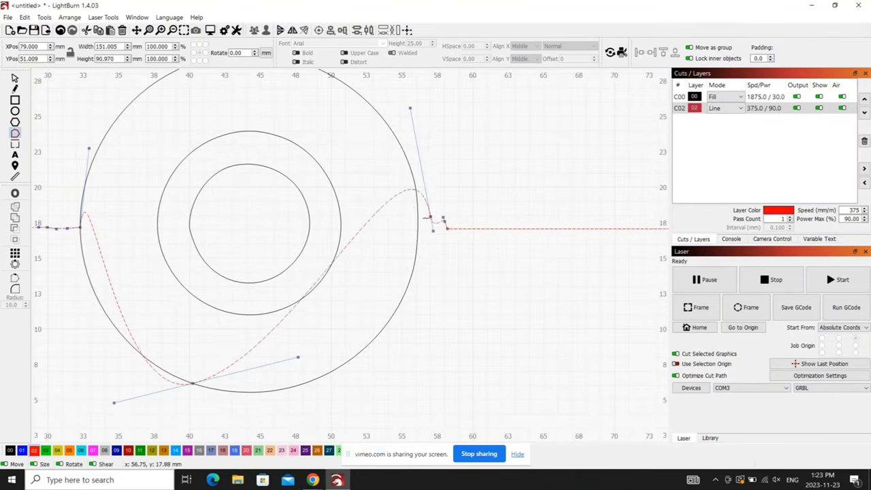
scroll(427, 218, up, 3)
click(415, 222)
scroll(421, 223, down, 3)
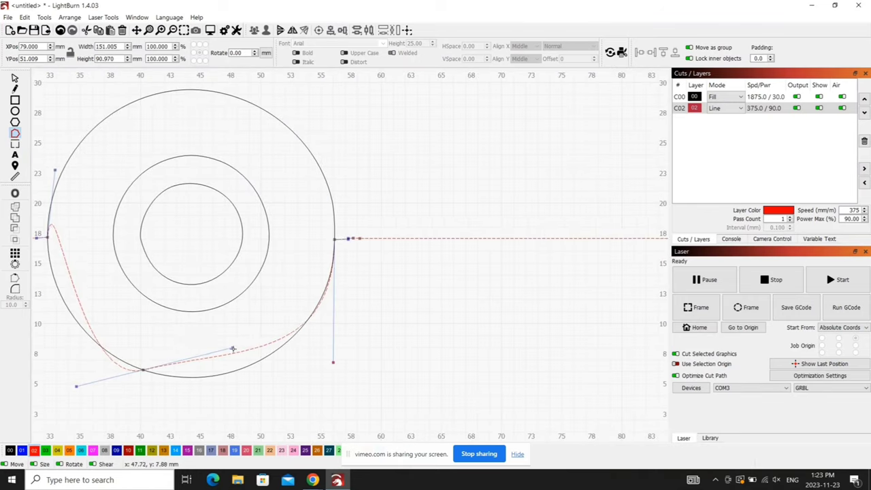
scroll(233, 349, up, 1)
click(181, 361)
Step: Finish the outline edit and preview the red outline's cut path (479 mm, about 1:16)
key(Escape)
scroll(517, 197, down, 5)
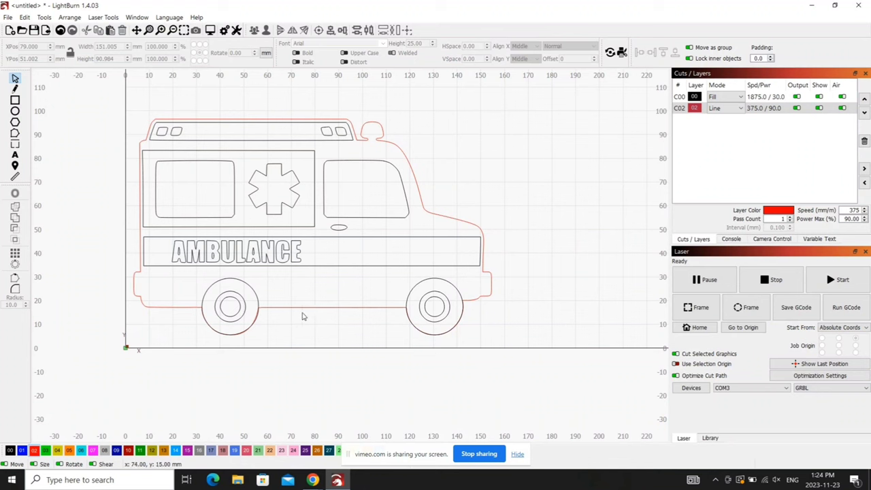
click(492, 278)
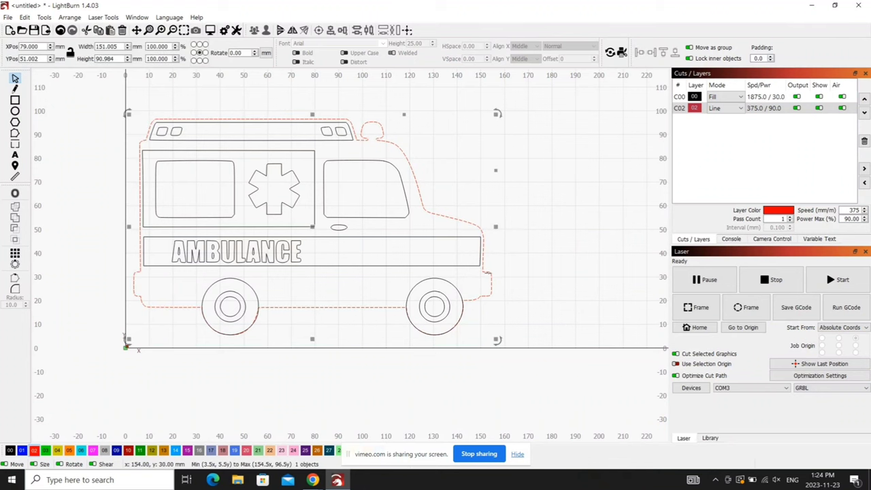
click(210, 30)
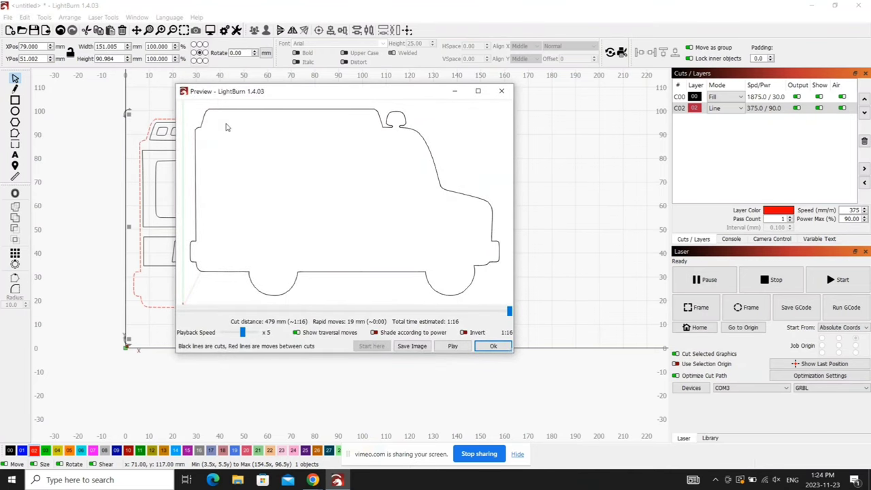
Step: Close the outline preview and preview the entire selected ambulance design
click(484, 346)
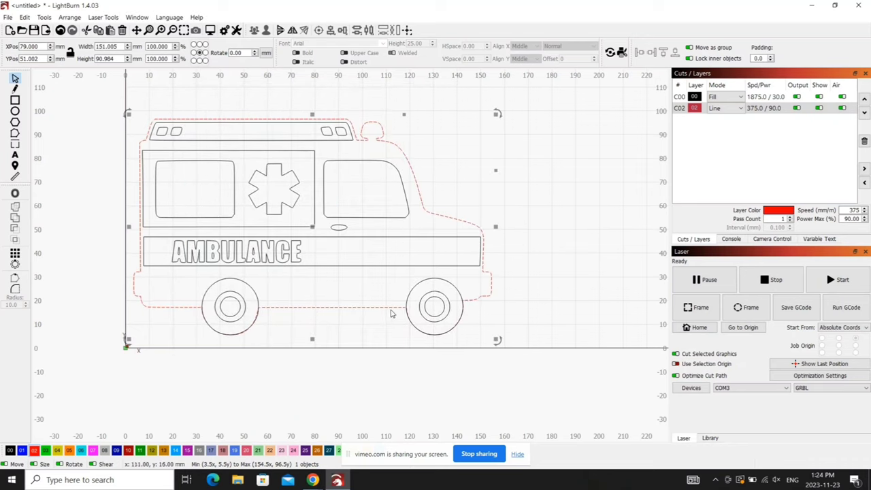
click(533, 255)
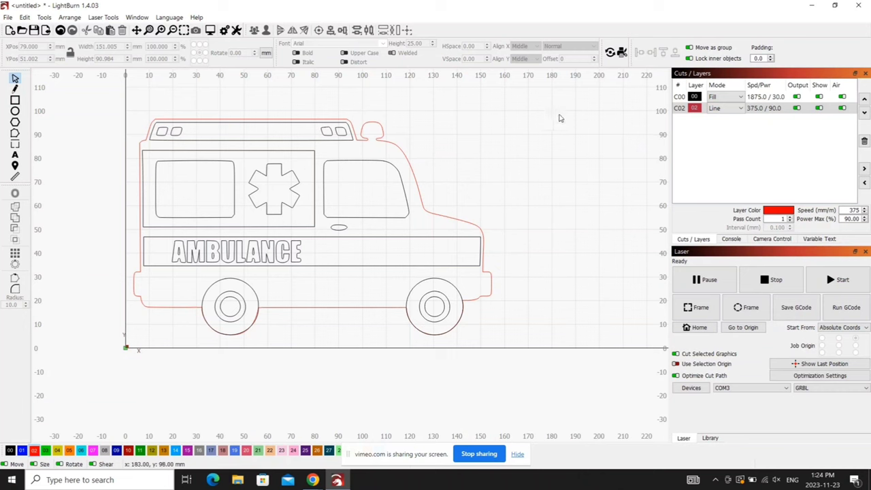
drag(559, 100, 125, 347)
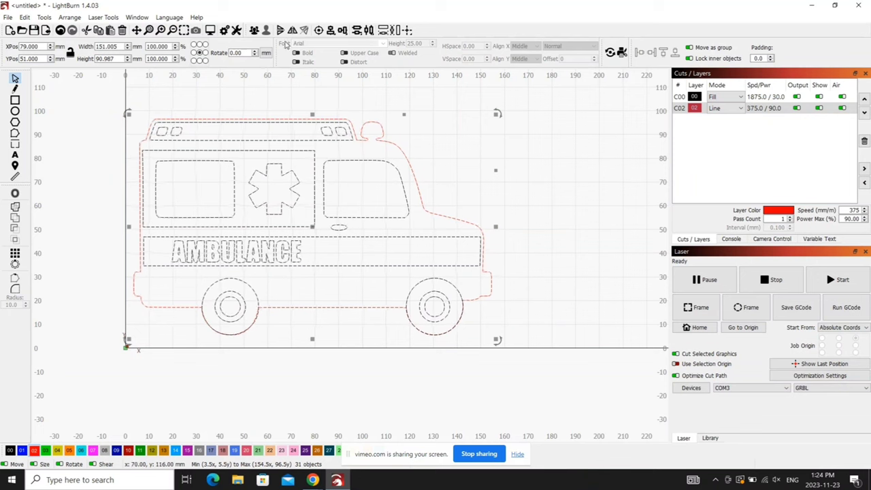
click(211, 31)
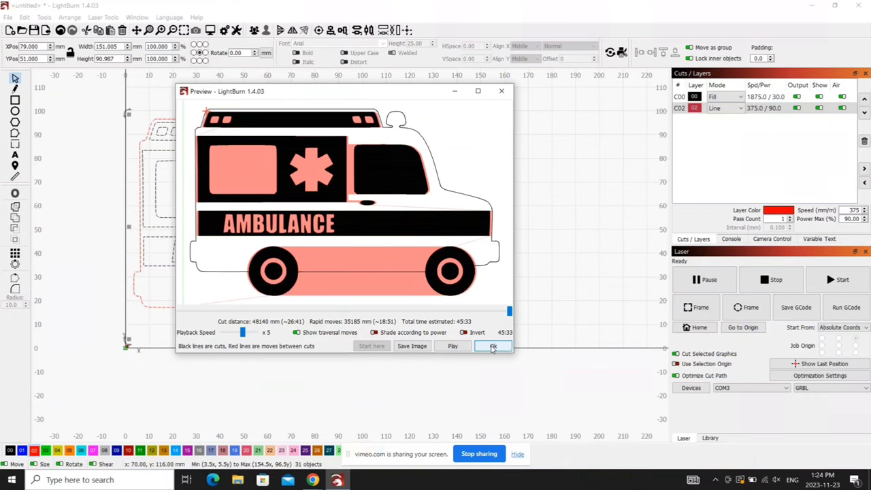
Step: Close the 45:33 full-job preview and show layer C00's settings (1875 speed, 30 power)
click(493, 346)
click(471, 249)
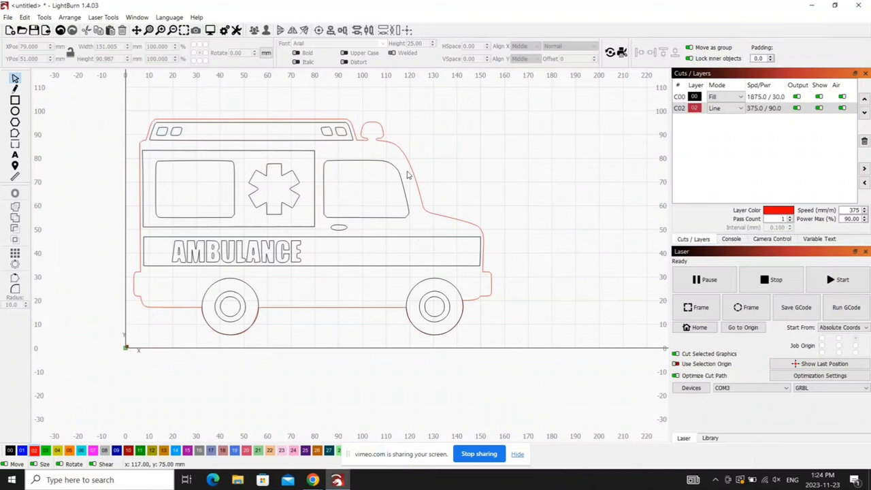
click(684, 96)
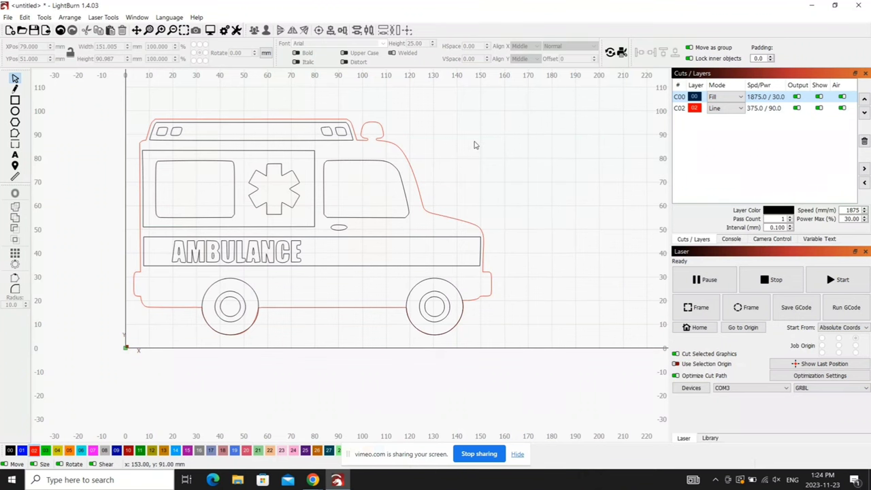
Step: Move the red outline aside, select the inner lines, and switch layer C00 to Line mode
scroll(399, 147, down, 3)
click(400, 148)
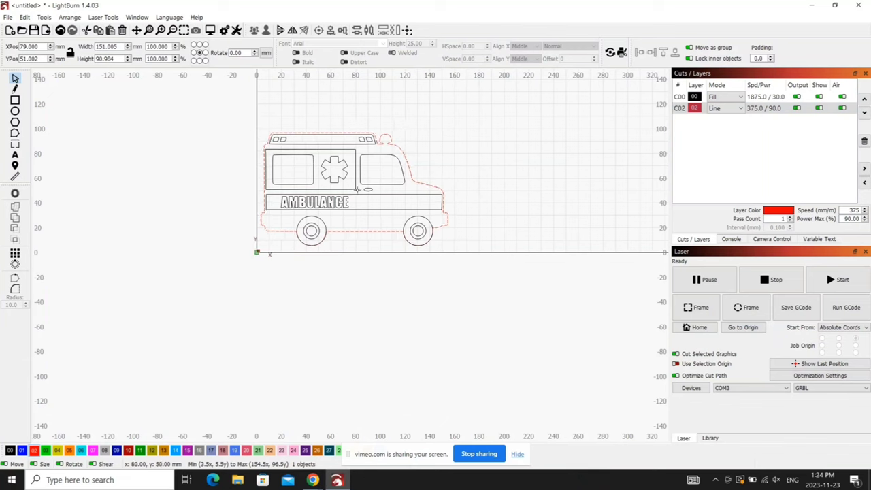
drag(356, 191, 565, 189)
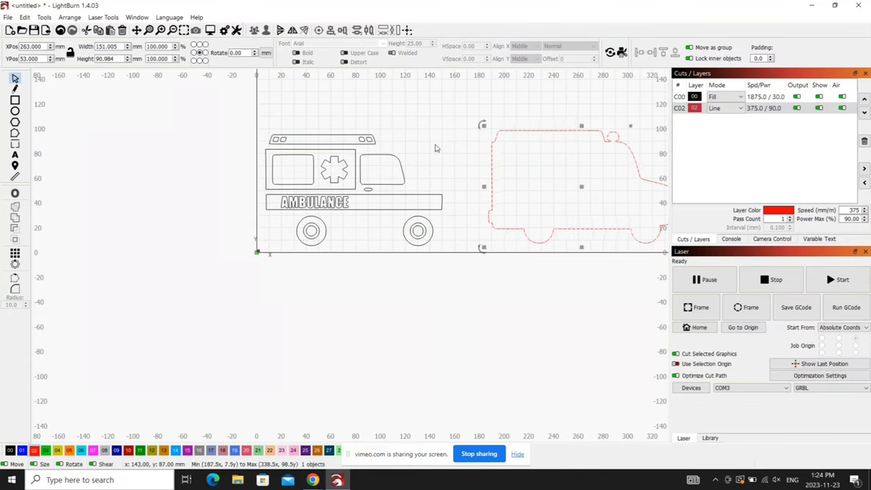
drag(465, 121, 244, 259)
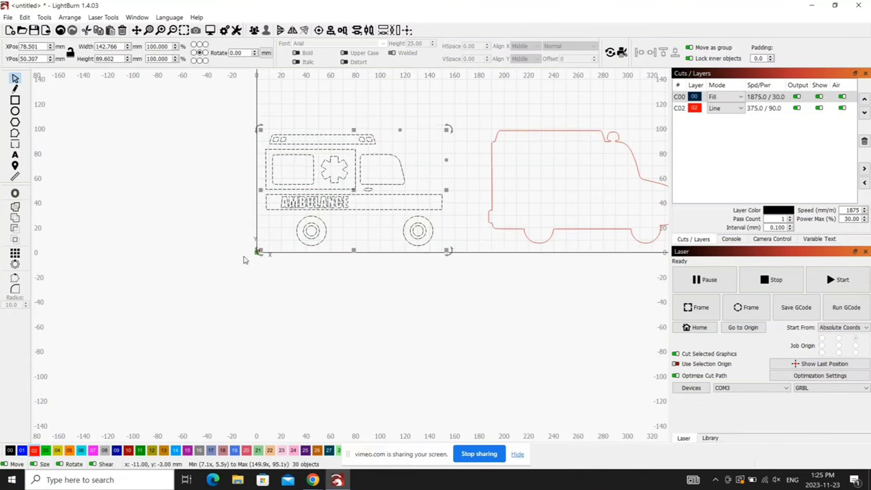
click(725, 96)
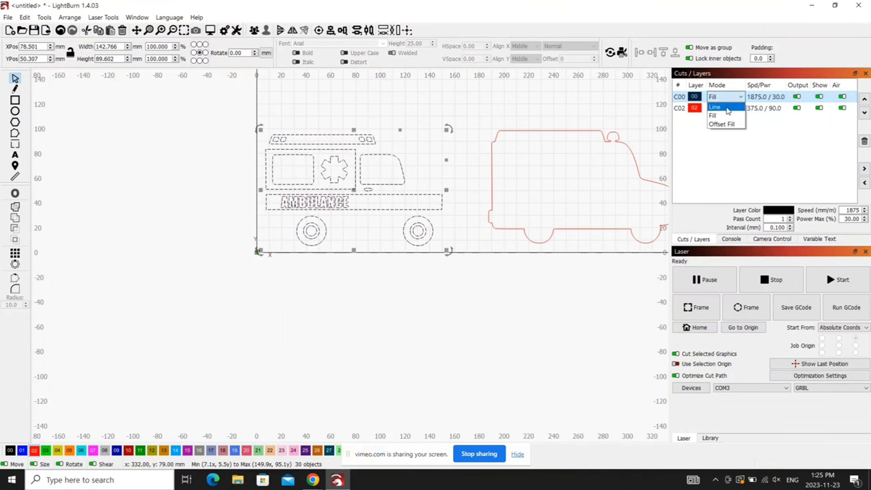
click(726, 109)
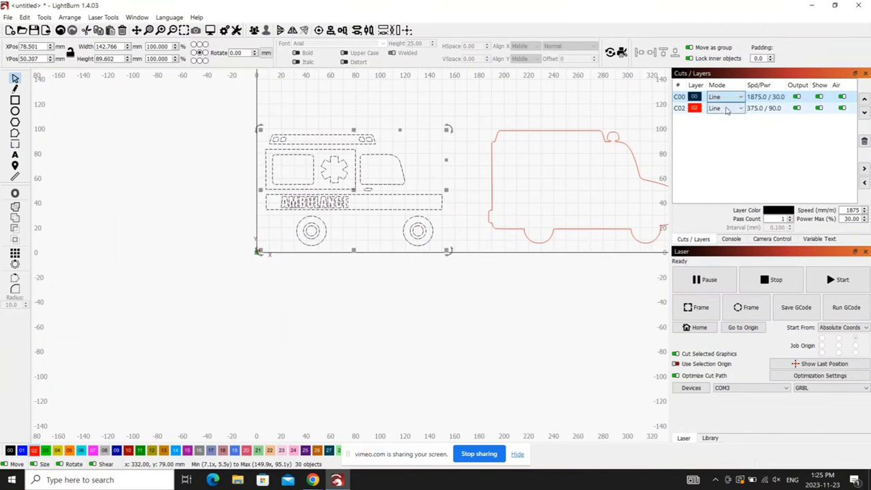
Step: Set layer C00's speed to 2000 mm/min and max power to 35%
double_click(760, 98)
drag(487, 117, 459, 121)
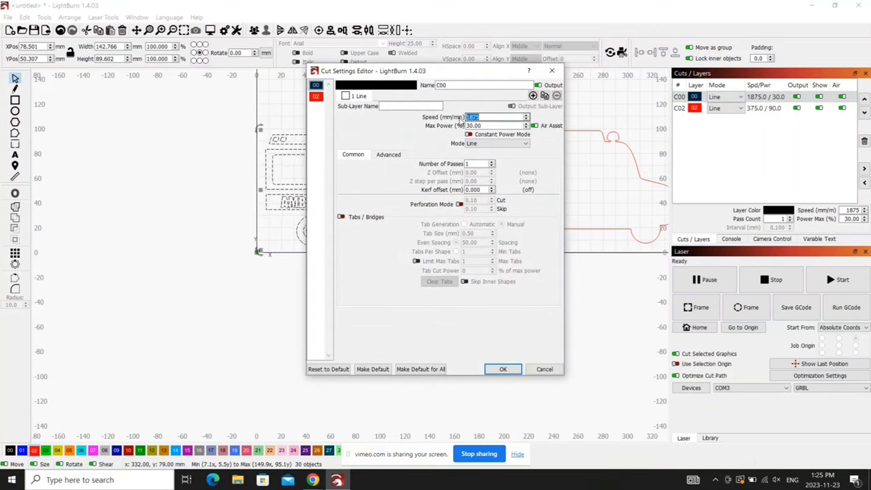
text(2000)
key(Return)
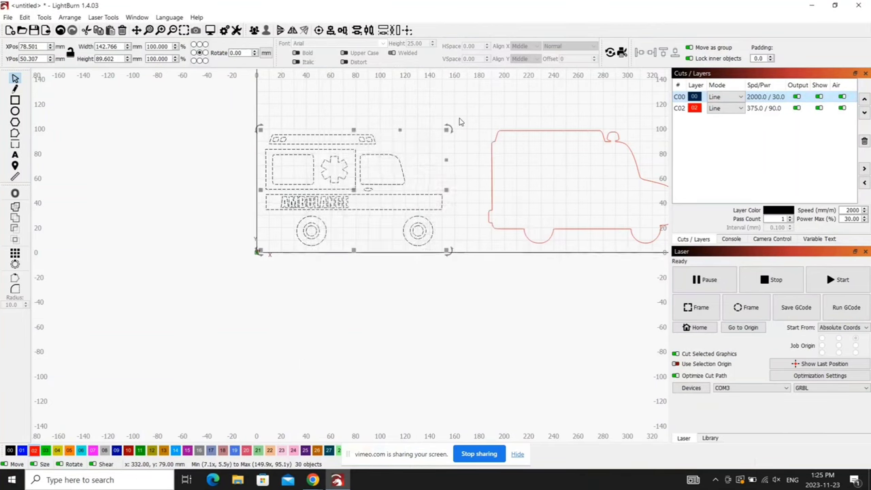
double_click(781, 99)
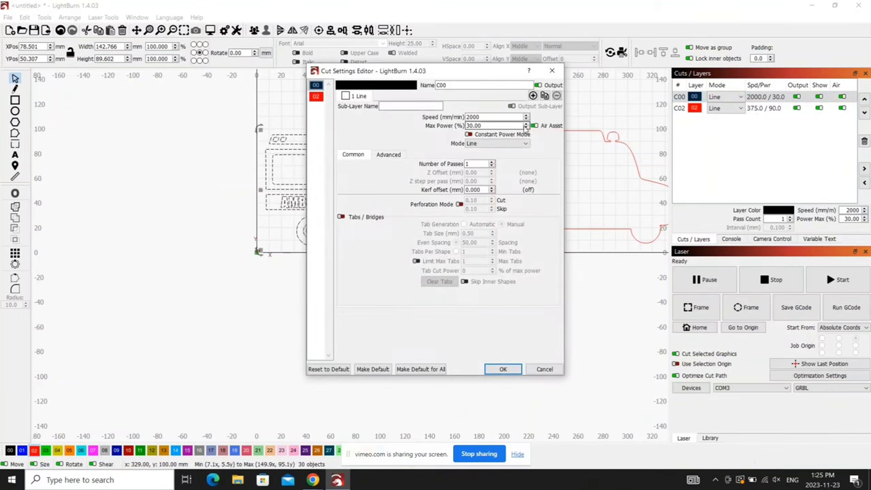
click(526, 123)
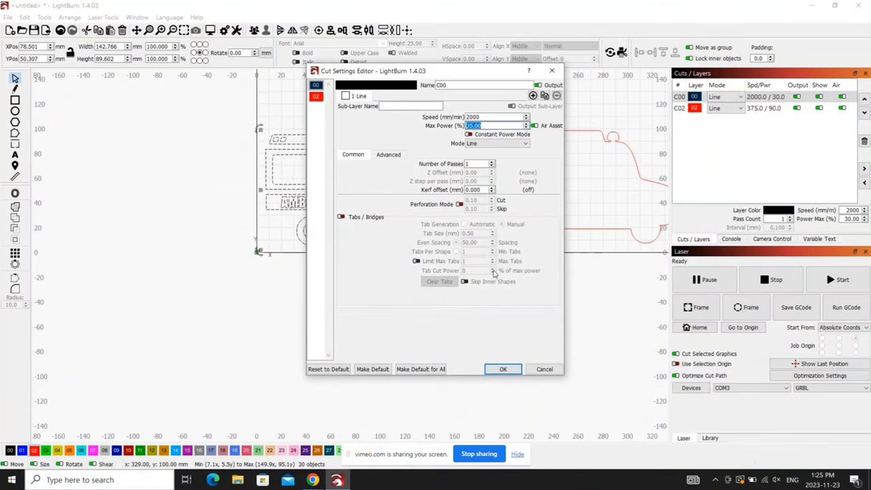
click(500, 369)
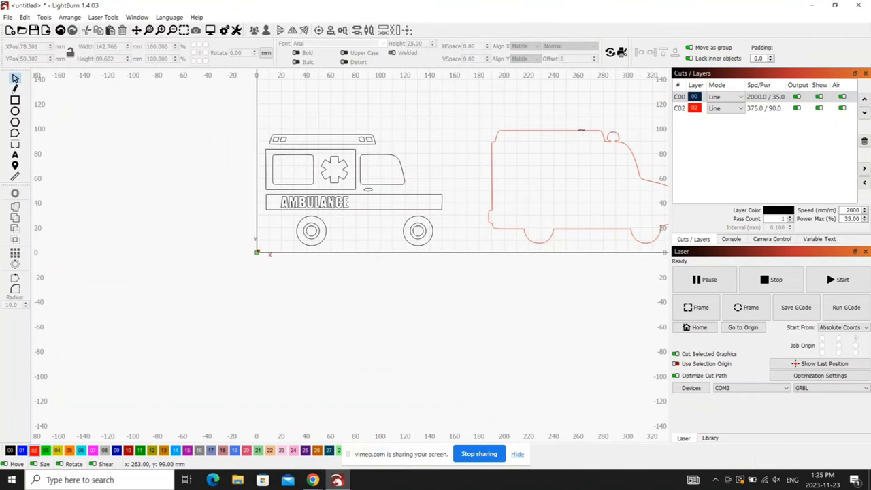
Step: Move the red outline back over the black ambulance lines
click(572, 150)
drag(559, 189, 356, 190)
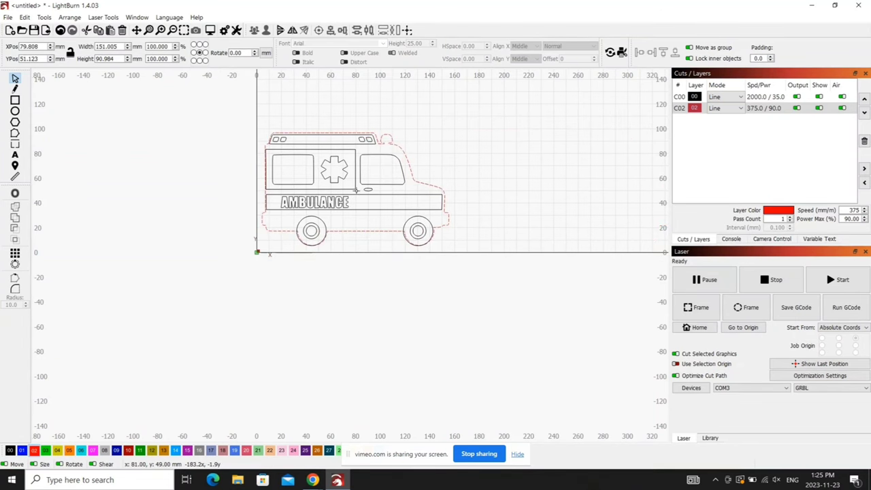
click(327, 223)
scroll(328, 225, up, 4)
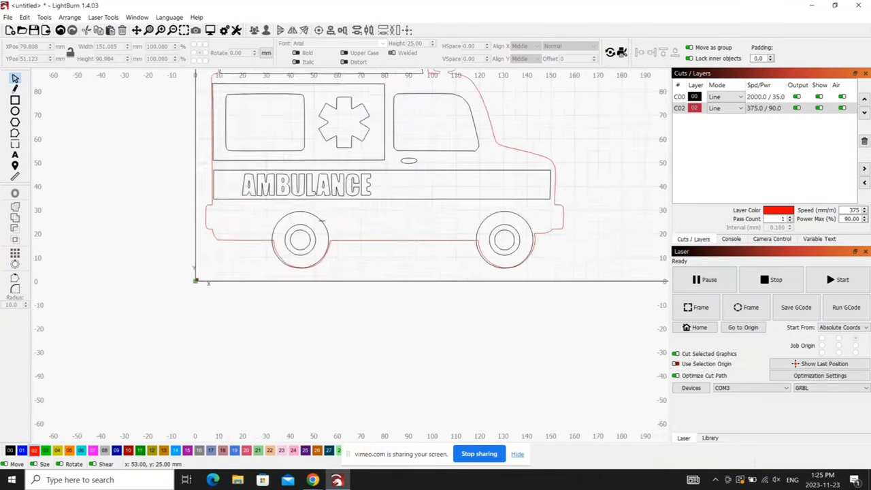
Step: Nudge the red outline until it lines up with both wheels
click(370, 148)
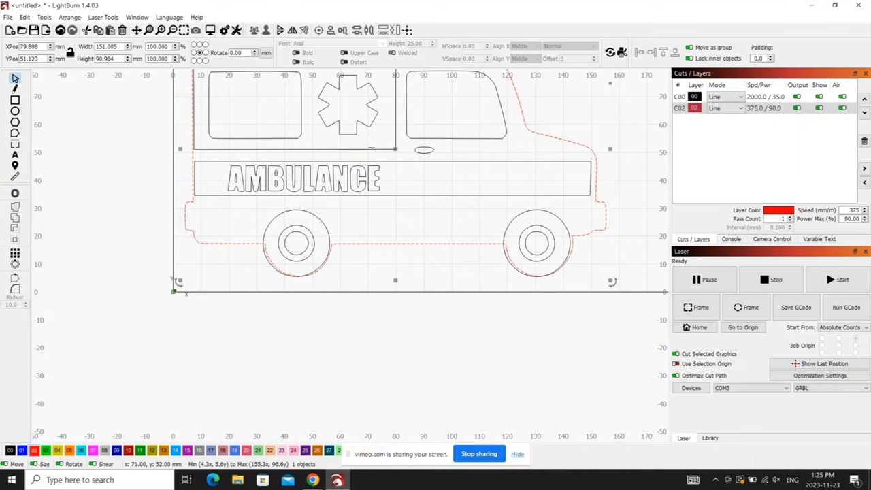
drag(393, 146, 388, 147)
scroll(376, 218, up, 4)
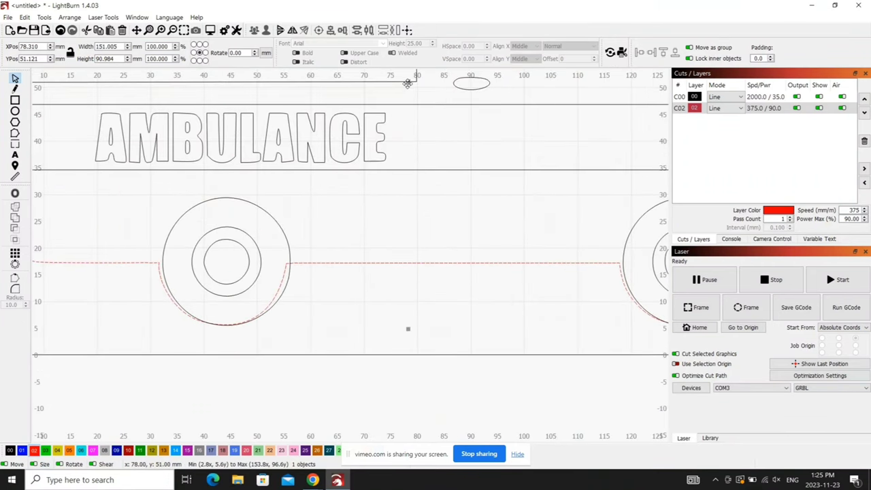
drag(408, 81, 412, 80)
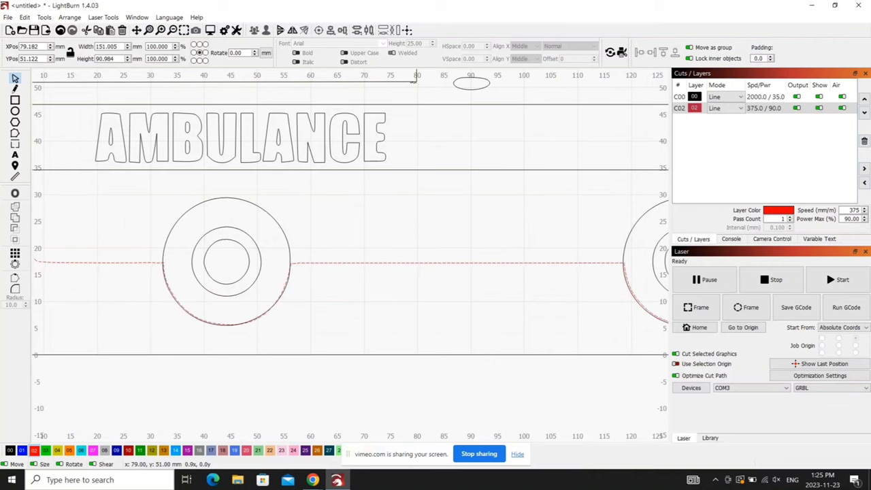
click(412, 293)
scroll(414, 311, down, 5)
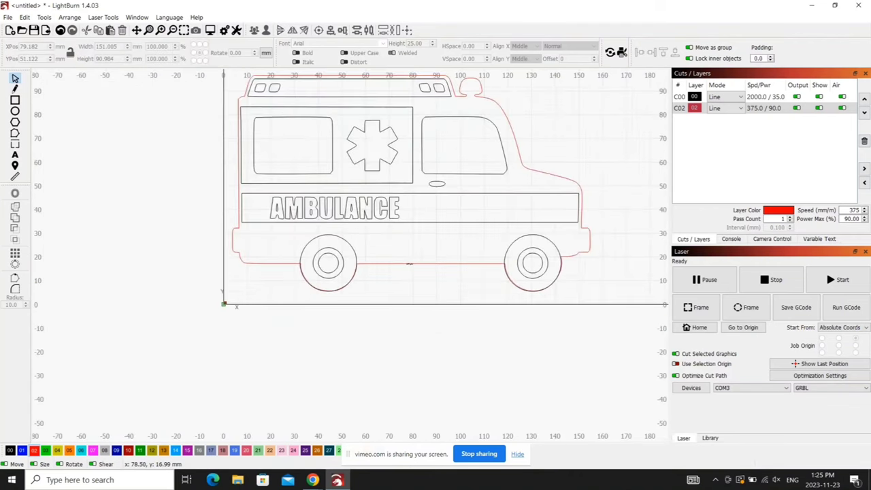
scroll(551, 164, up, 2)
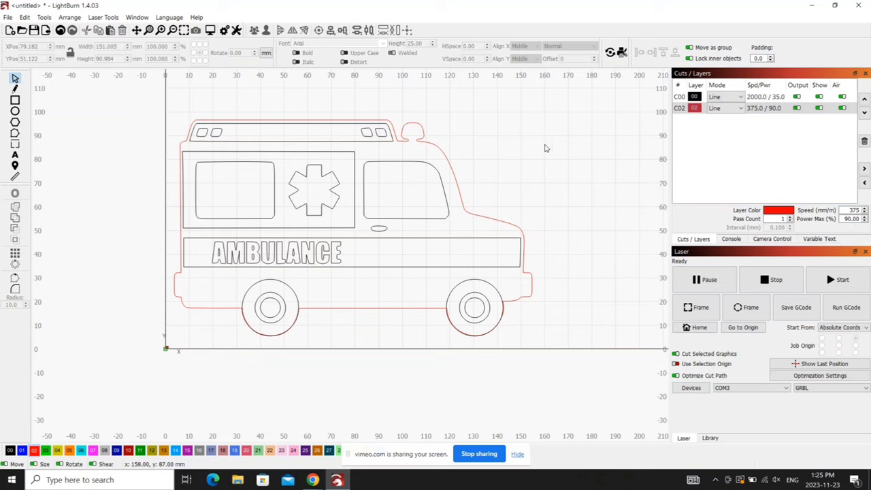
Step: Group the black lines and red outline into one ambulance object and select it
drag(566, 107, 157, 348)
right_click(385, 221)
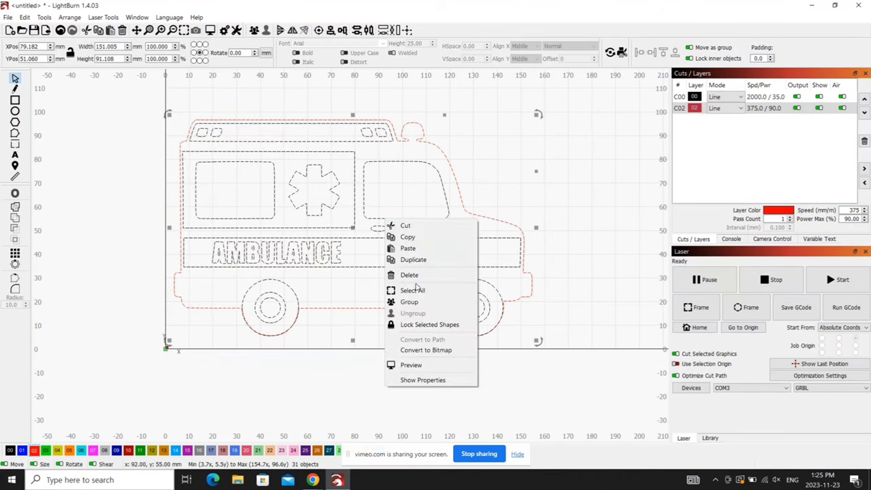
click(411, 303)
click(544, 240)
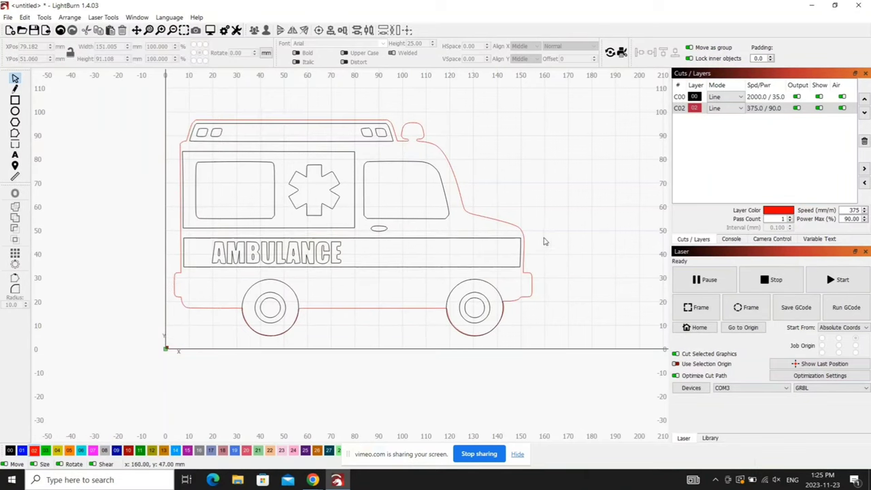
drag(579, 110, 156, 350)
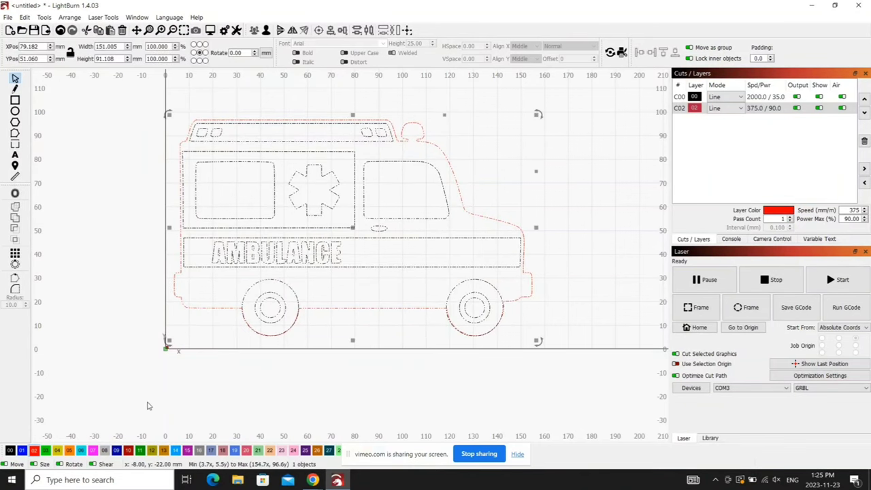
click(333, 89)
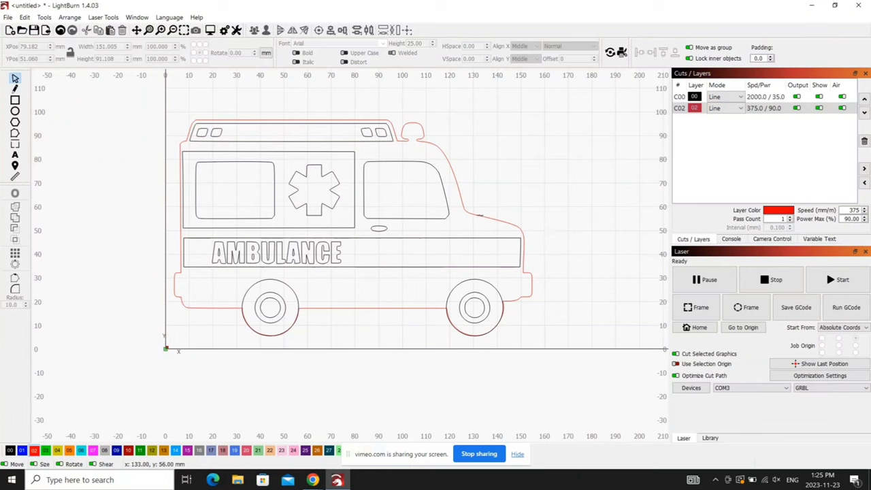
click(471, 215)
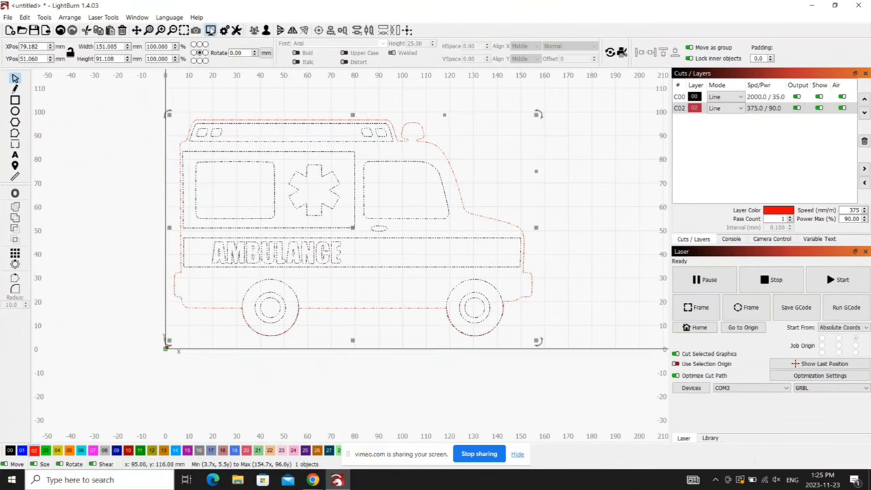
Step: Play the whole-job cut preview at x10 speed (2:12, 2200 mm), then close it
click(210, 30)
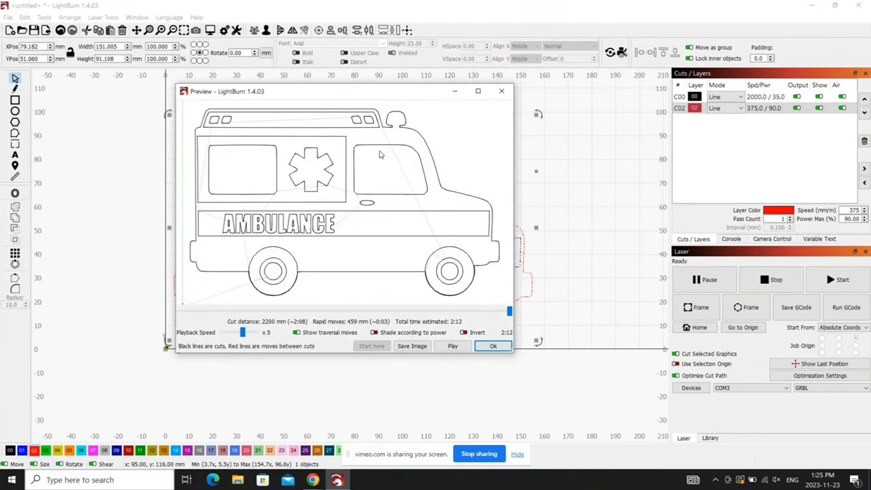
click(453, 345)
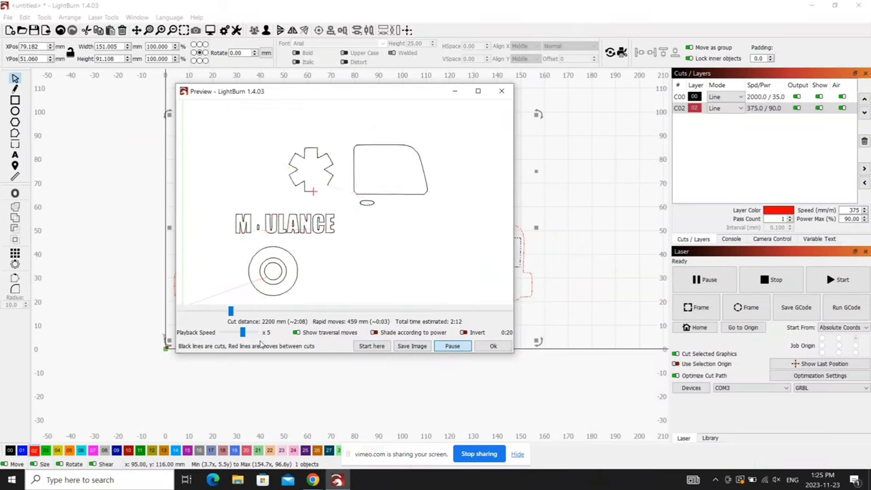
drag(243, 338, 247, 336)
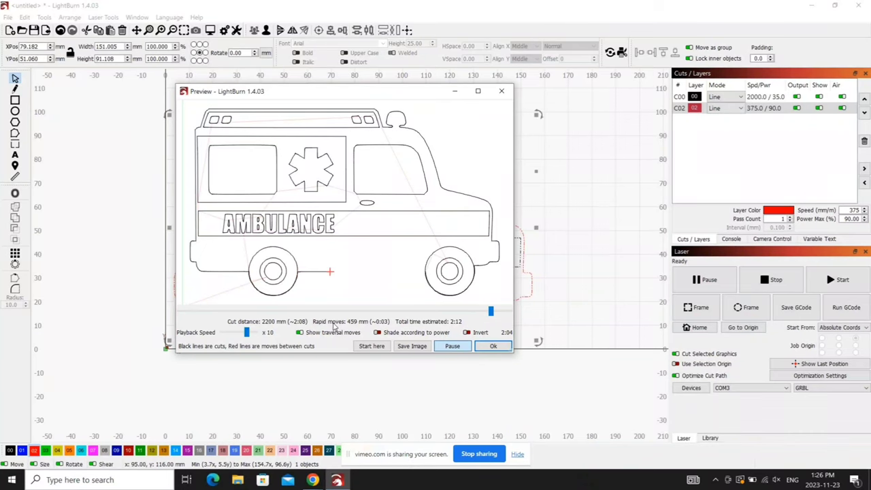
click(494, 346)
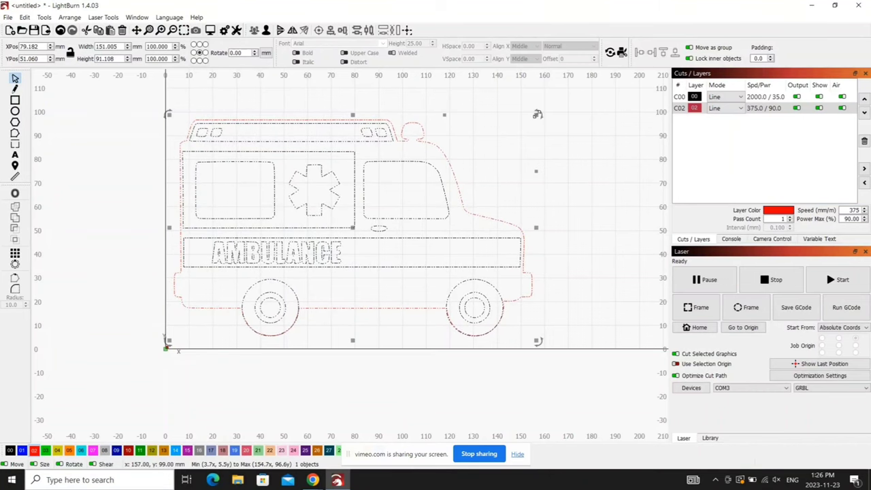
Step: Scale the grouped ambulance to 94.149 × 56.804 mm and place it at X 50, Y 31 mm
drag(537, 114, 383, 195)
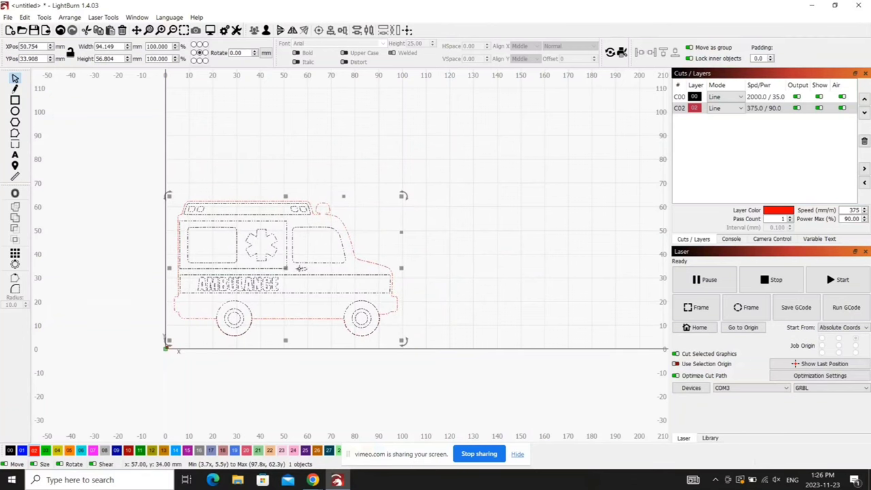
drag(286, 268, 285, 279)
click(428, 314)
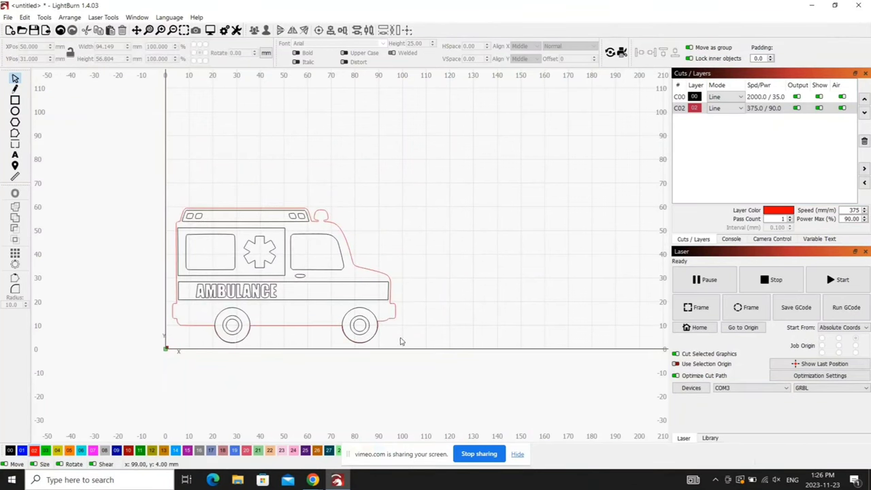